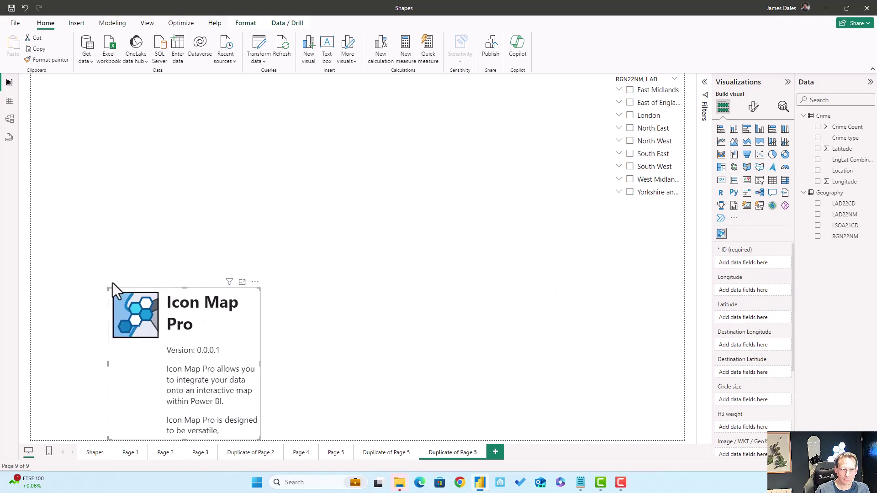
# - Stretch the Icon Map Pro visual to the page's top-left corner and out to the region slicer
pyautogui.moveTo(108, 287); pyautogui.dragTo(31, 74)
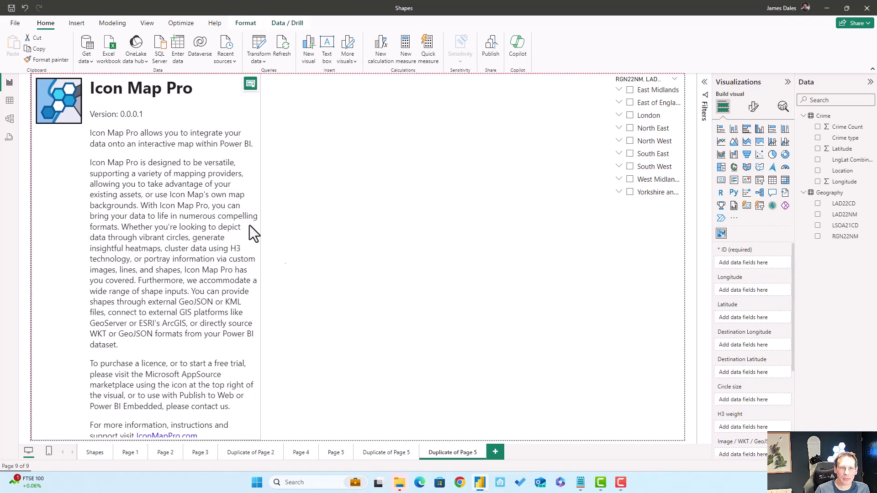
pyautogui.moveTo(261, 258); pyautogui.dragTo(611, 238)
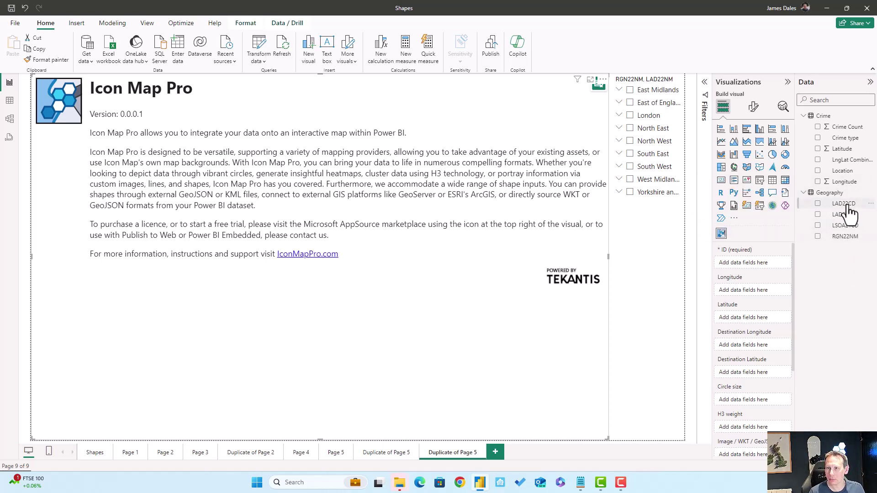
# - Assign LAD22CD to both the ID and the GeoJSON / KML / Tile / Feature Reference wells
pyautogui.moveTo(851, 208); pyautogui.dragTo(757, 264)
pyautogui.scroll(-3, 763, 287)
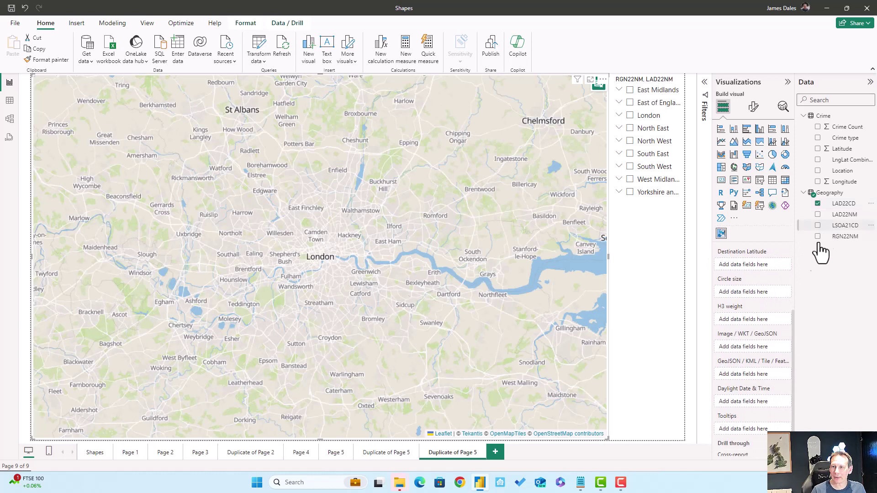
pyautogui.moveTo(712, 360); pyautogui.dragTo(681, 359)
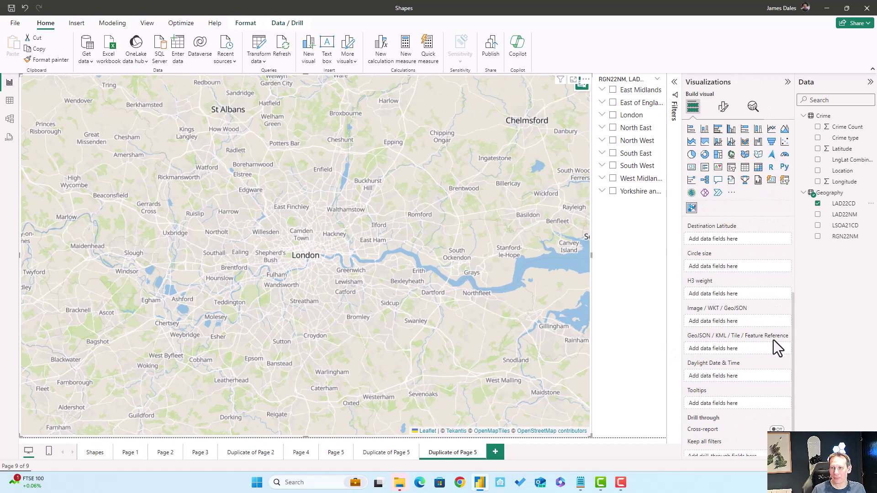
pyautogui.moveTo(676, 324); pyautogui.dragTo(659, 327)
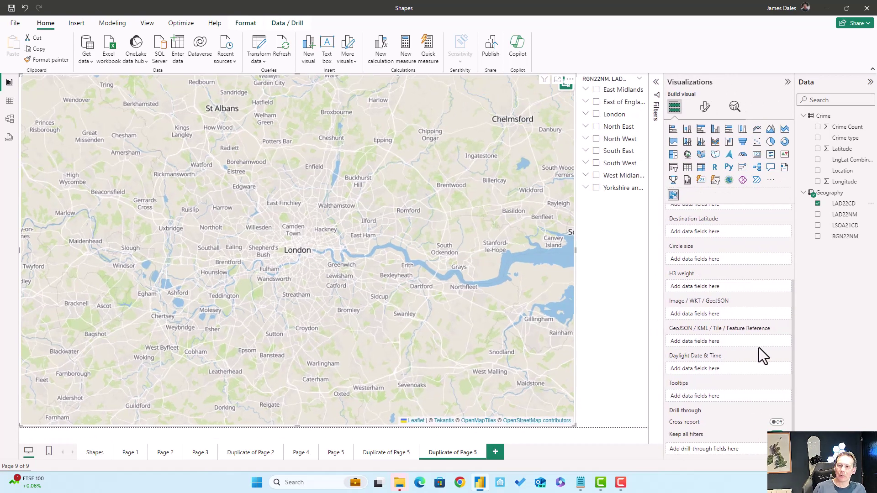
pyautogui.moveTo(836, 209); pyautogui.dragTo(711, 343)
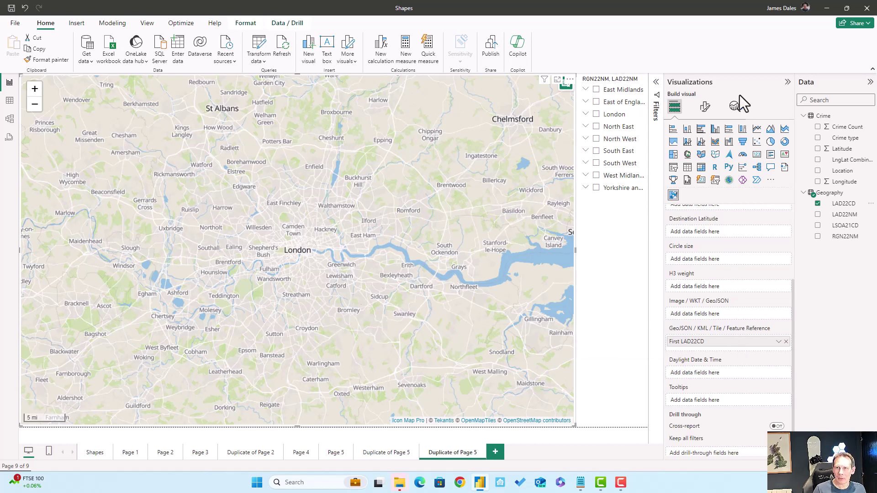
# - Set the Icon Map Tiles background layer to Positron
pyautogui.click(705, 109)
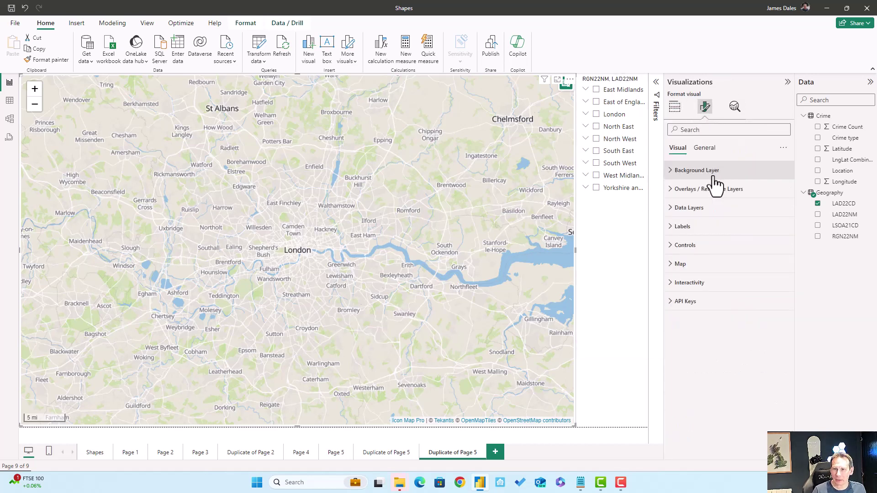
pyautogui.click(699, 171)
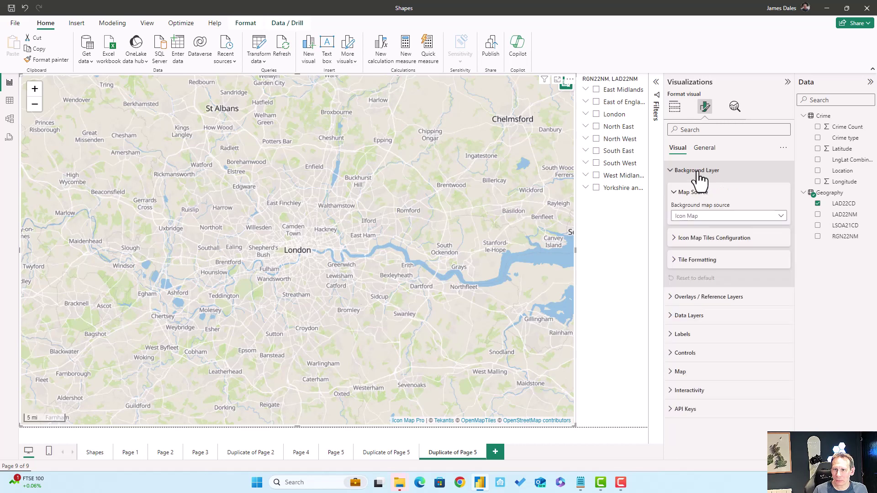
pyautogui.click(706, 238)
pyautogui.click(706, 262)
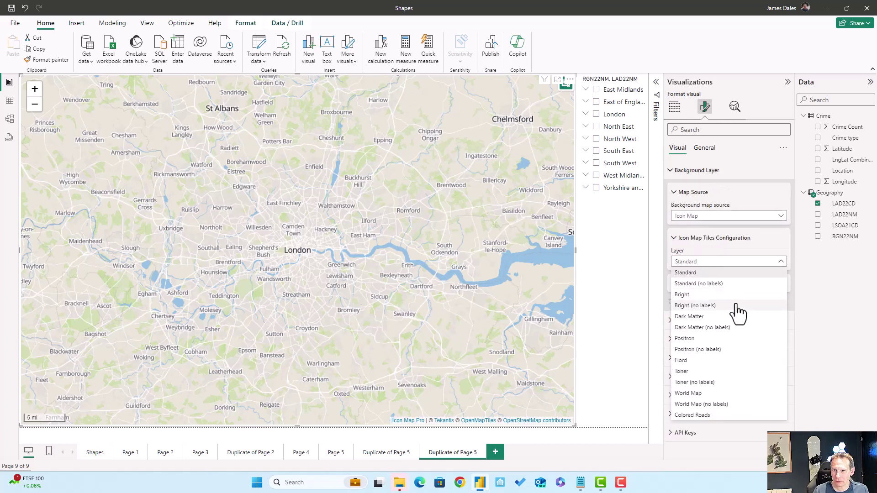
pyautogui.click(728, 339)
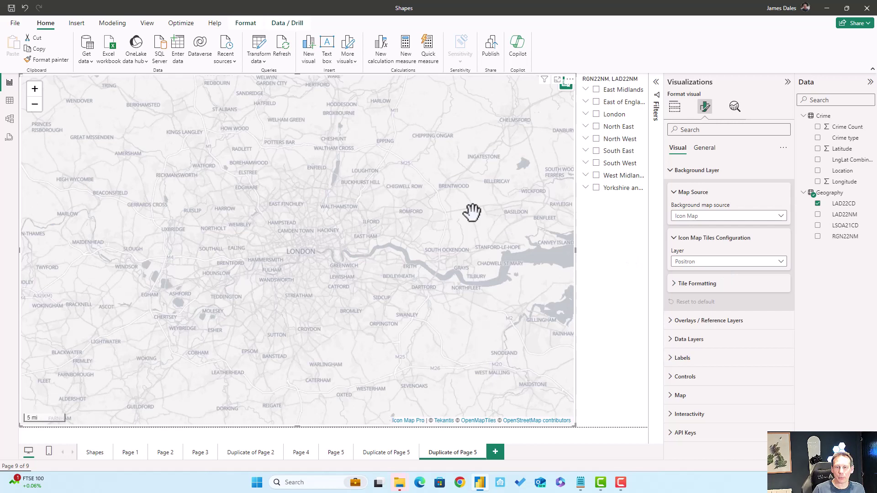
# - Pan the map north to bring more of England into view
pyautogui.scroll(-2, 473, 208)
pyautogui.moveTo(447, 167); pyautogui.dragTo(347, 294)
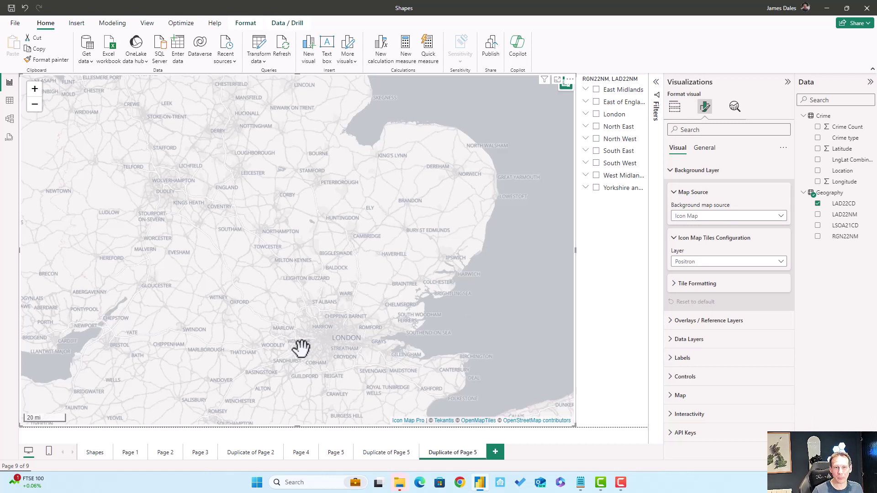
pyautogui.moveTo(301, 348); pyautogui.dragTo(370, 298)
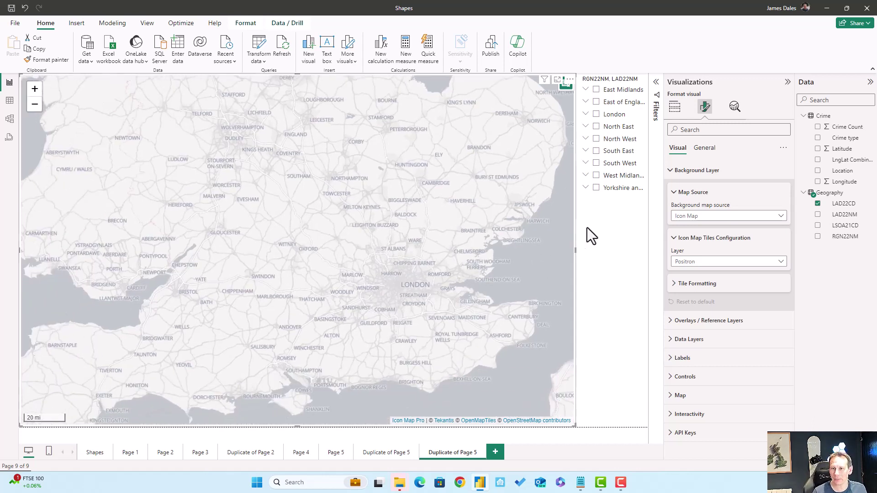
# - Turn the Circles data layer off and Vector Tiles on, with the map recentred on England
pyautogui.click(698, 173)
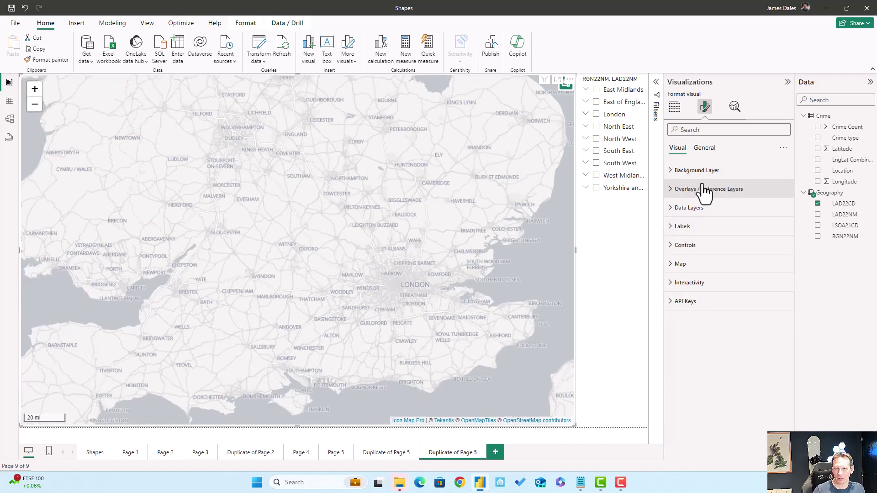
pyautogui.moveTo(507, 125); pyautogui.dragTo(466, 174)
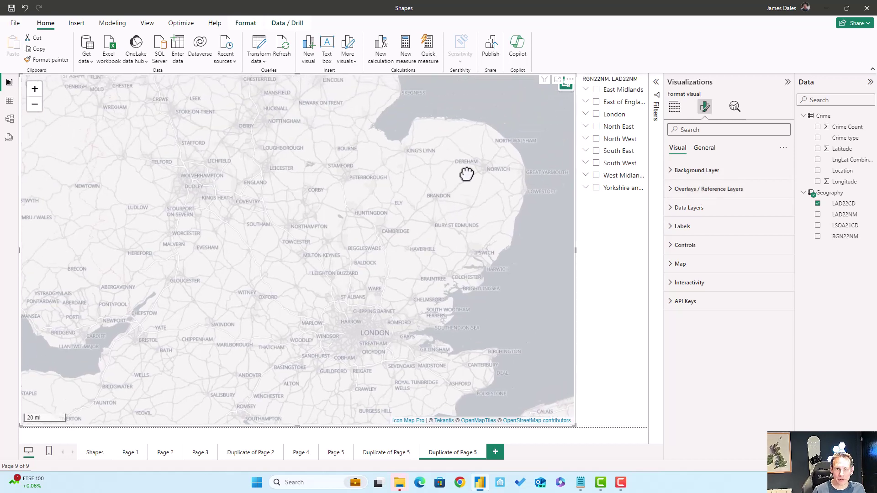
pyautogui.scroll(-2, 462, 192)
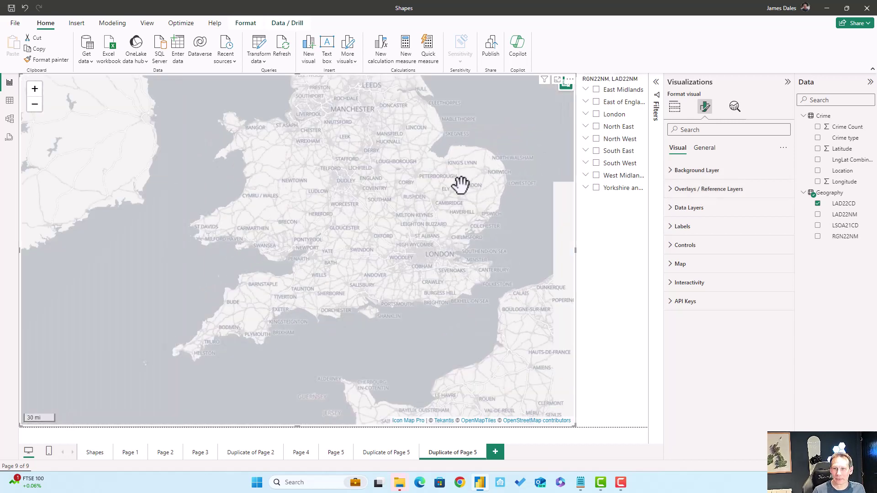
pyautogui.click(699, 211)
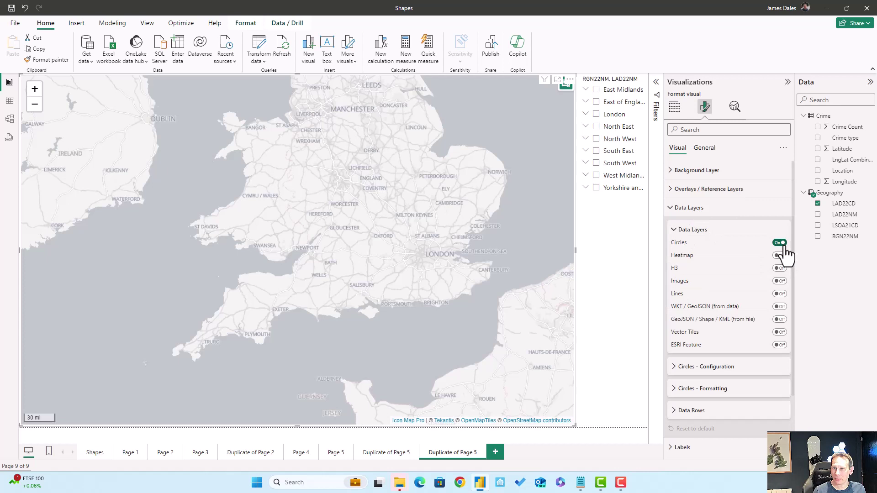
pyautogui.click(781, 244)
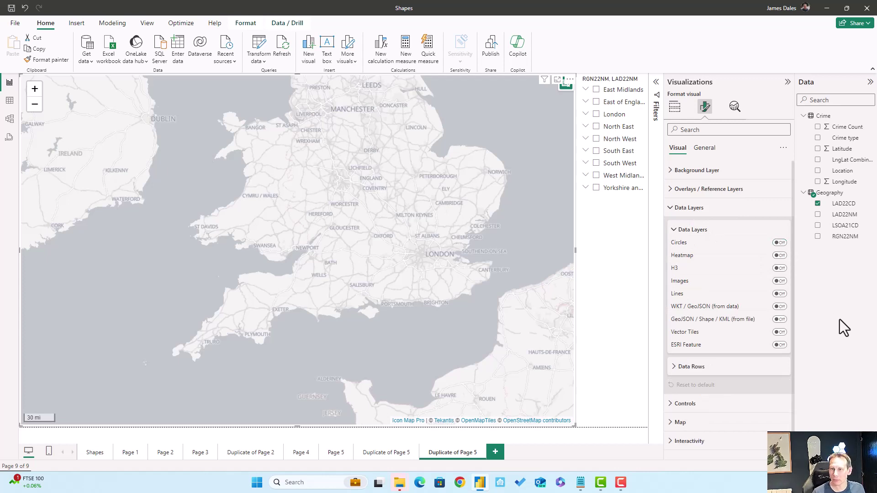
pyautogui.moveTo(476, 132); pyautogui.dragTo(455, 200)
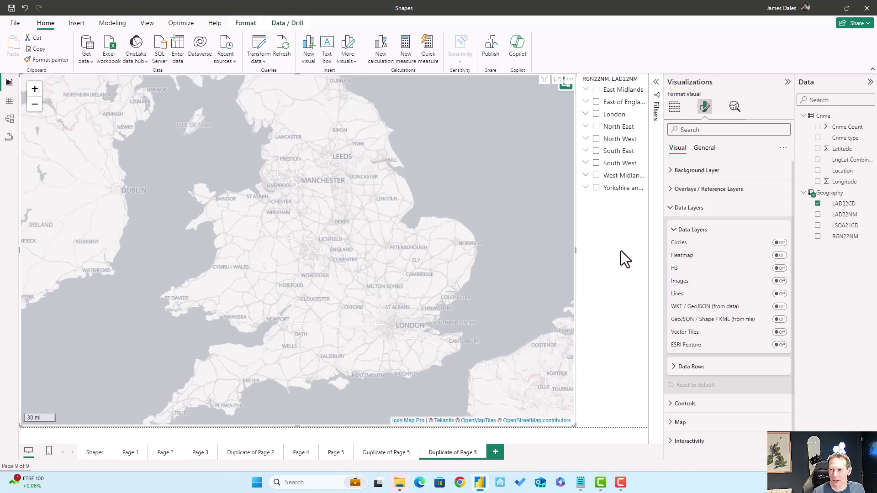
pyautogui.click(780, 333)
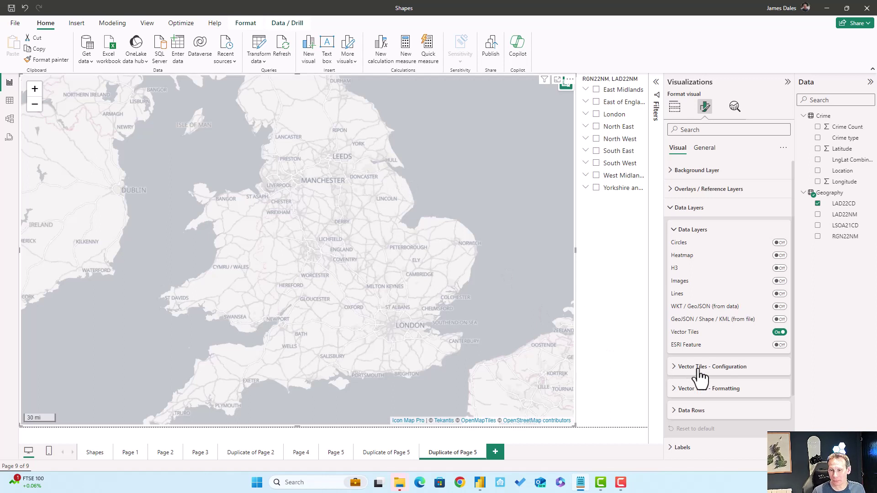
pyautogui.click(699, 368)
pyautogui.scroll(-2, 731, 300)
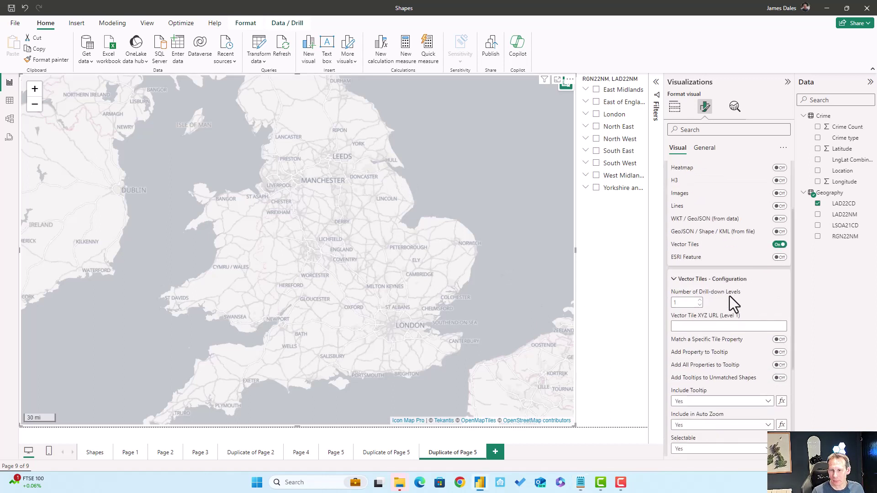
pyautogui.click(712, 326)
pyautogui.hotkey('ctrl', 'v')
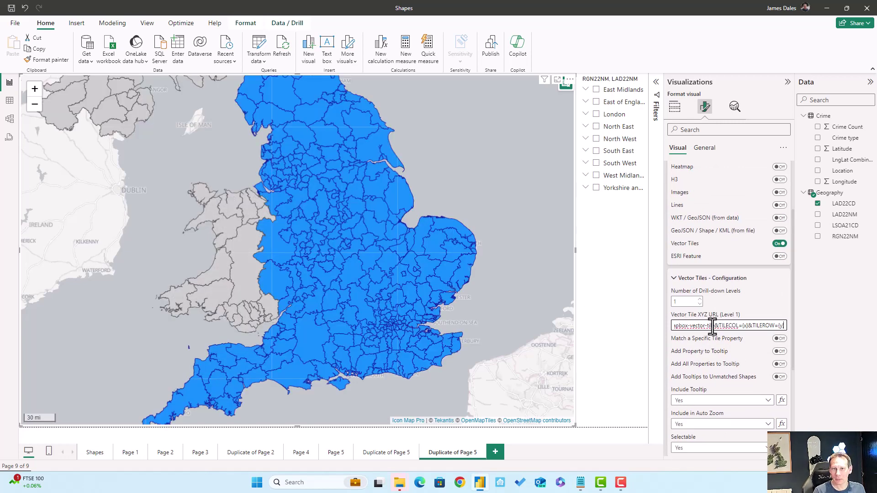
pyautogui.click(470, 170)
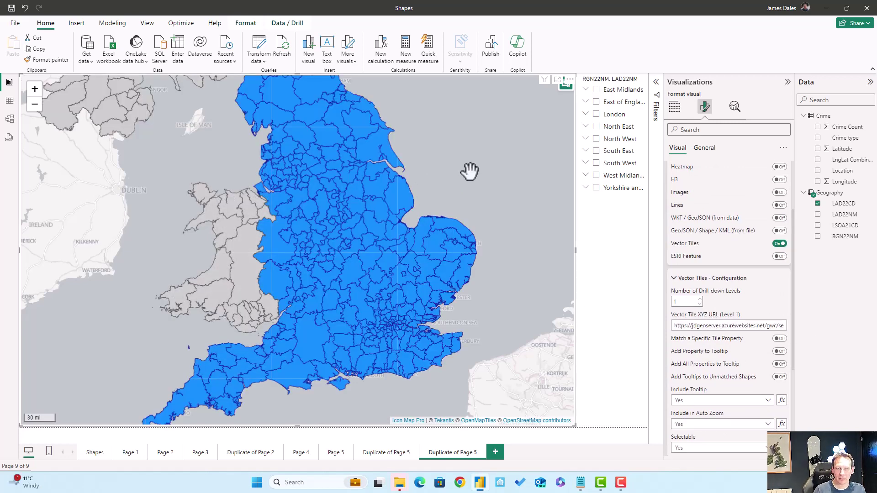
pyautogui.scroll(-1, 470, 172)
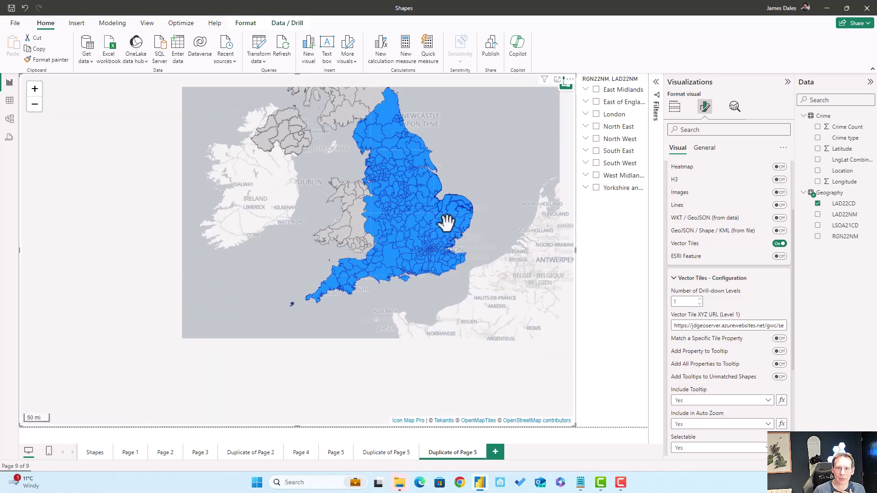
pyautogui.scroll(1, 479, 144)
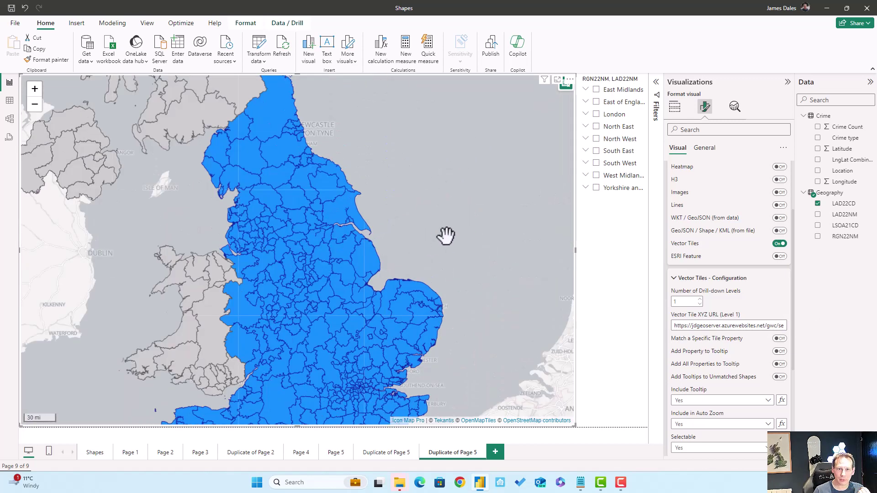
pyautogui.moveTo(452, 200); pyautogui.dragTo(529, 294)
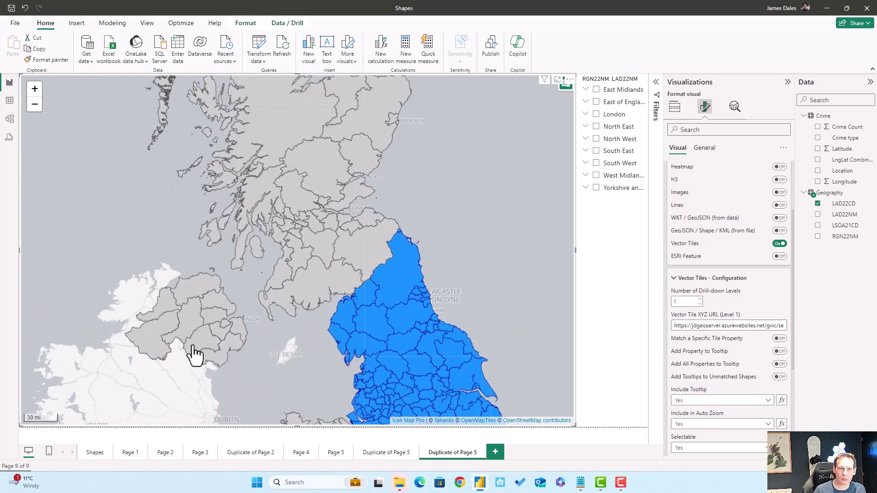
pyautogui.moveTo(506, 300); pyautogui.dragTo(415, 82)
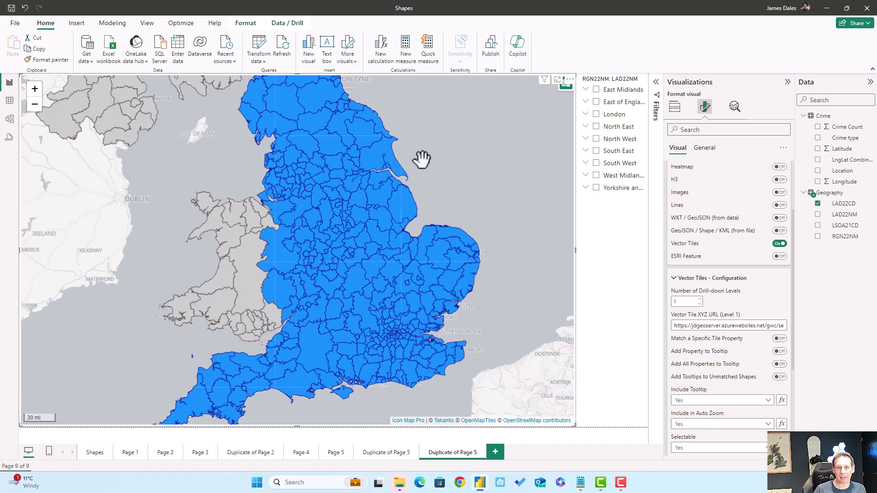
pyautogui.moveTo(432, 138); pyautogui.dragTo(489, 251)
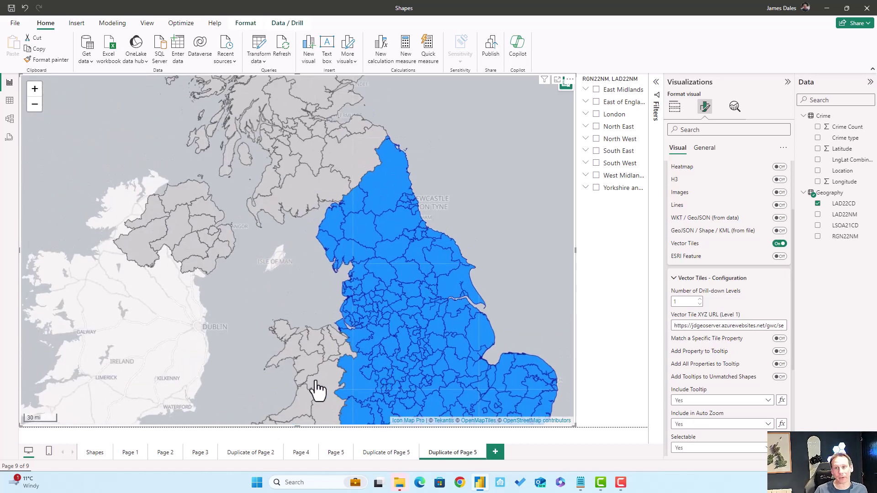
pyautogui.scroll(-2, 330, 238)
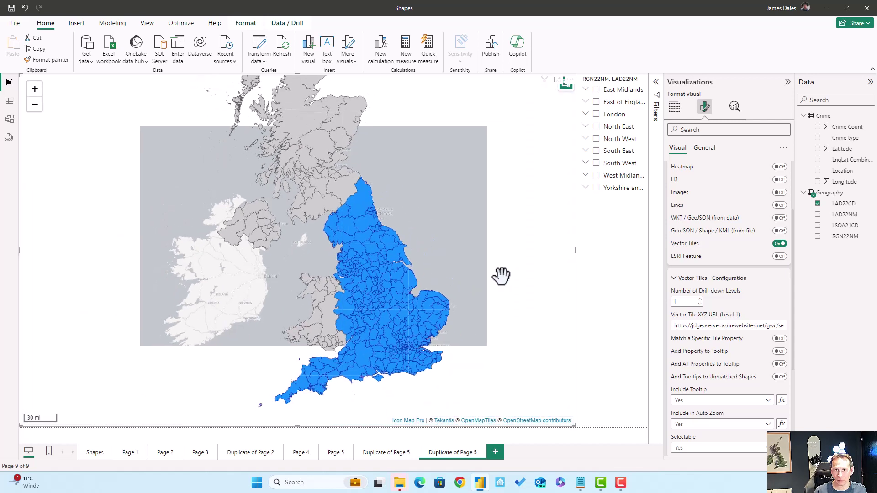
pyautogui.moveTo(456, 384); pyautogui.dragTo(438, 374)
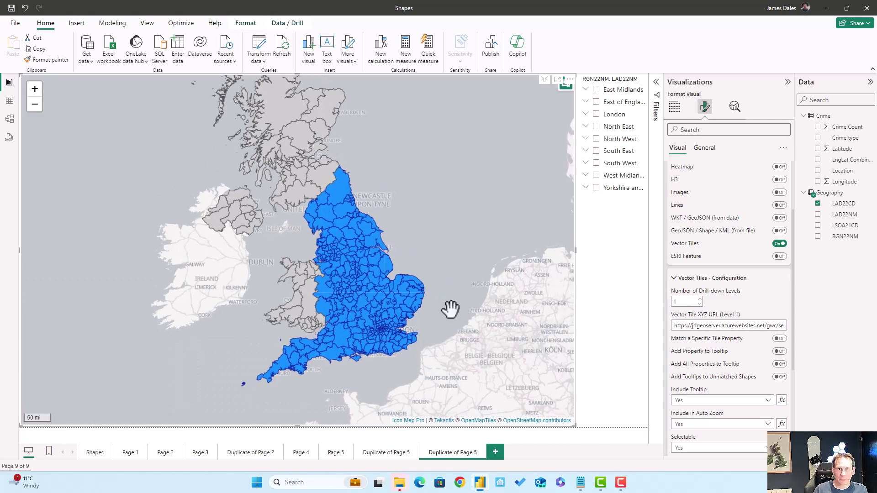
pyautogui.scroll(1, 449, 310)
pyautogui.scroll(1, 466, 345)
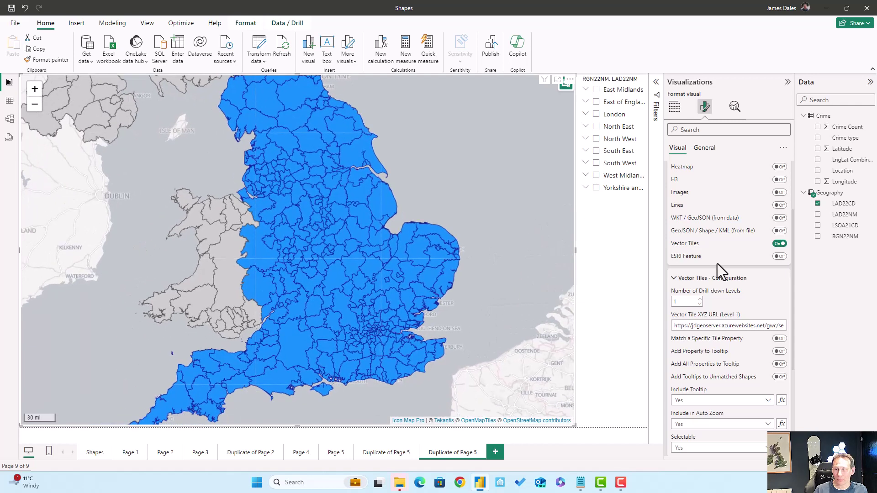
pyautogui.scroll(-3, 728, 242)
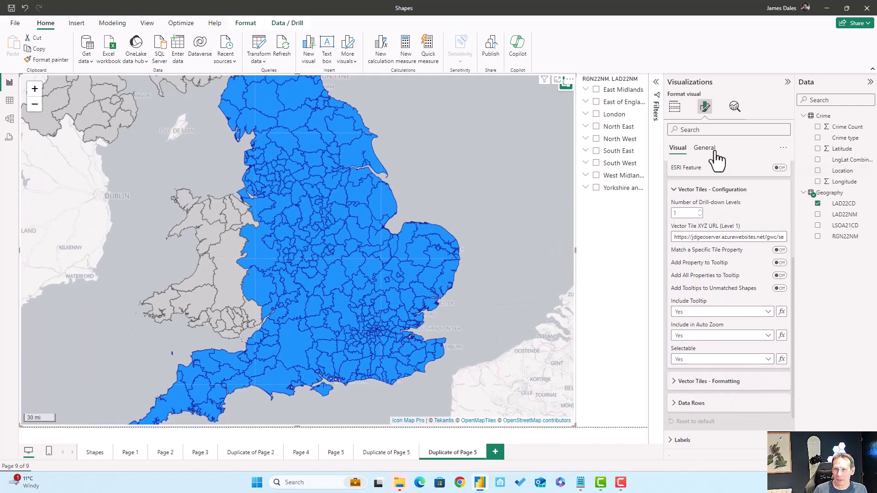
# - Set Unmatched Fill Transparency and Unmatched Outline Transparency to 100 in Vector Tiles formatting
pyautogui.click(711, 383)
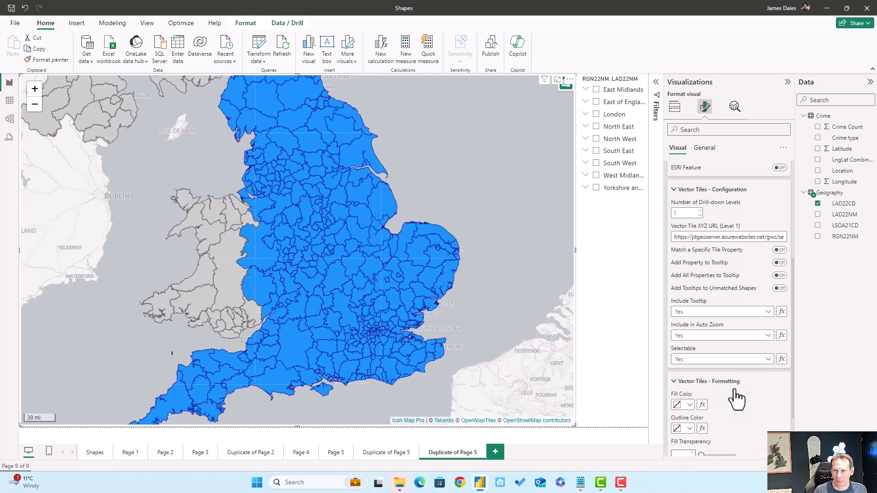
pyautogui.scroll(-5, 763, 366)
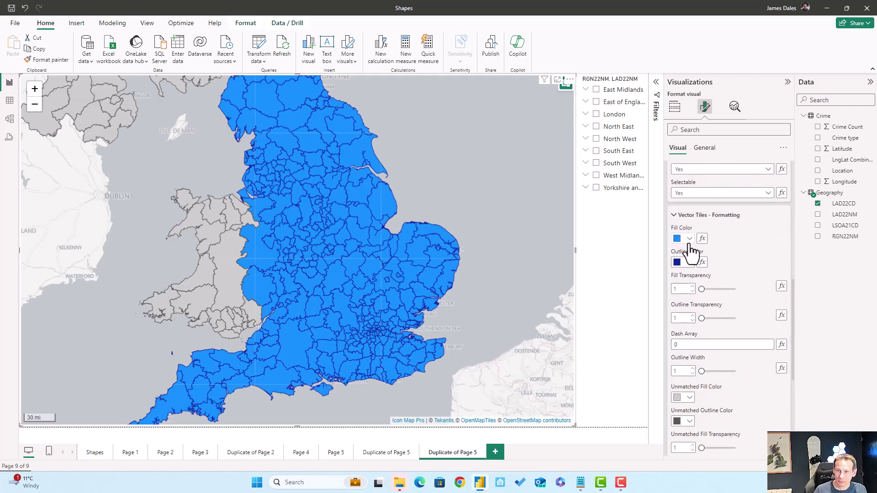
pyautogui.scroll(-1, 747, 274)
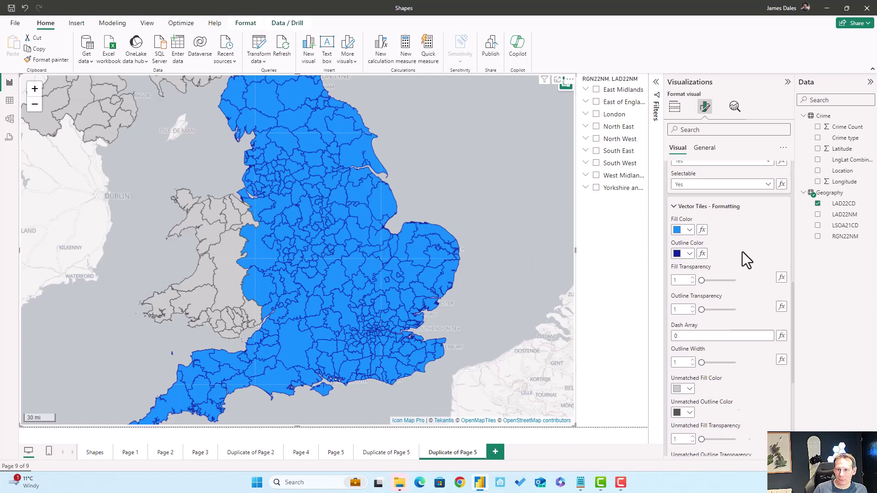
pyautogui.scroll(-2, 742, 252)
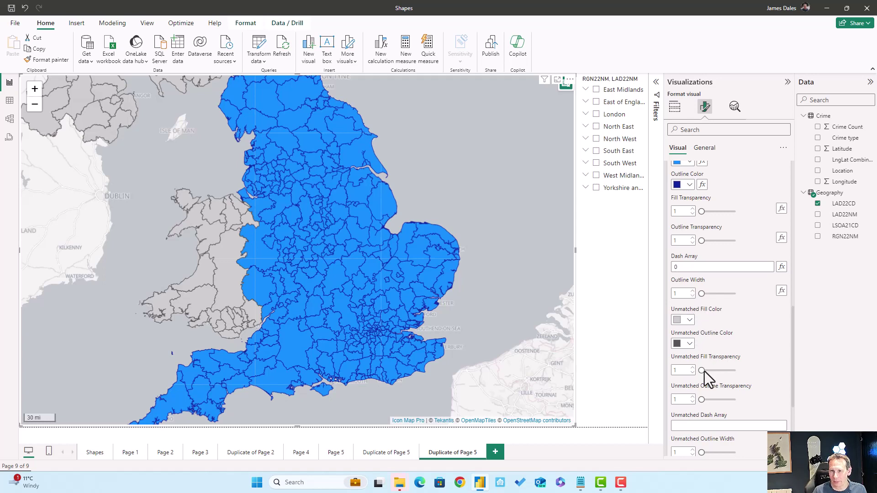
pyautogui.moveTo(702, 369); pyautogui.dragTo(770, 391)
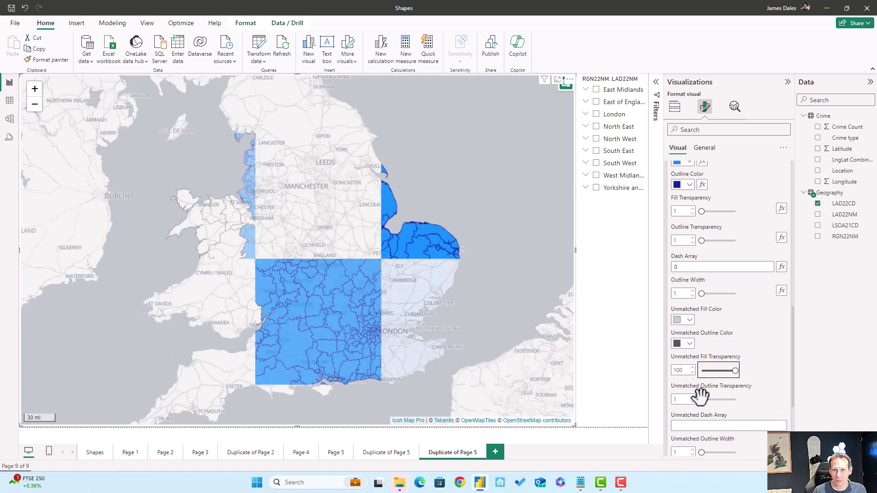
pyautogui.moveTo(702, 399); pyautogui.dragTo(766, 402)
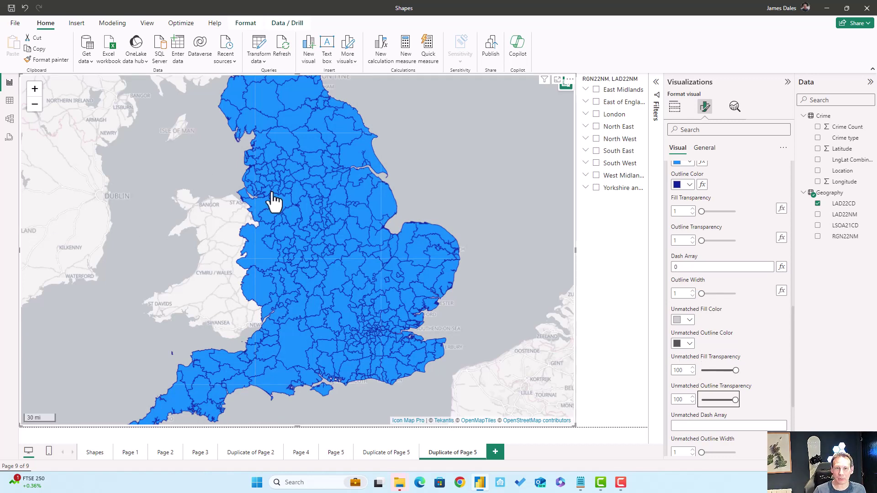
pyautogui.moveTo(501, 202); pyautogui.dragTo(519, 236)
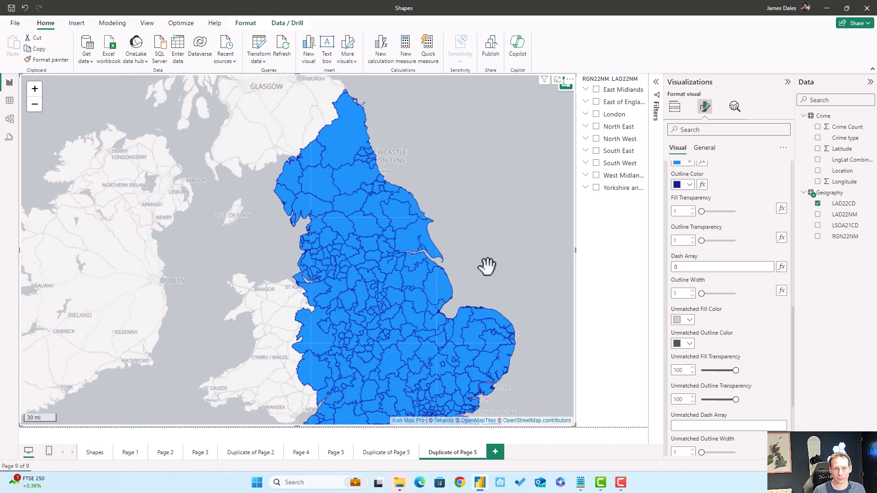
pyautogui.moveTo(486, 264); pyautogui.dragTo(470, 207)
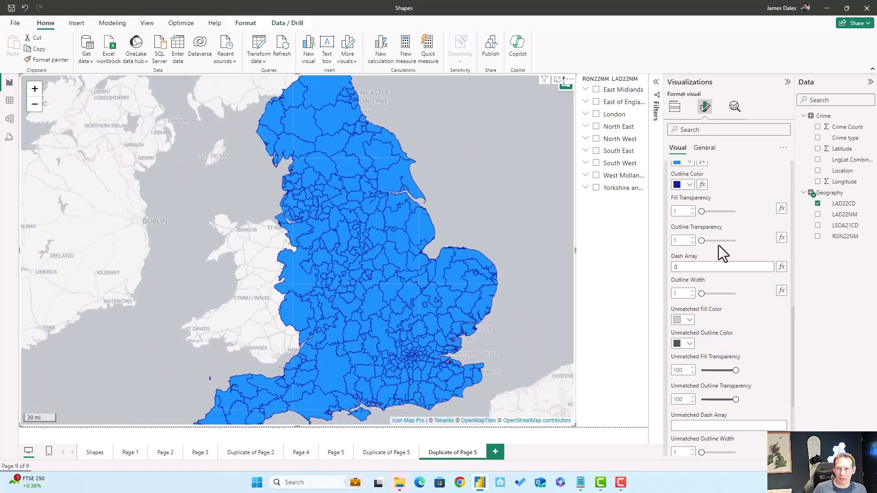
pyautogui.scroll(3, 731, 265)
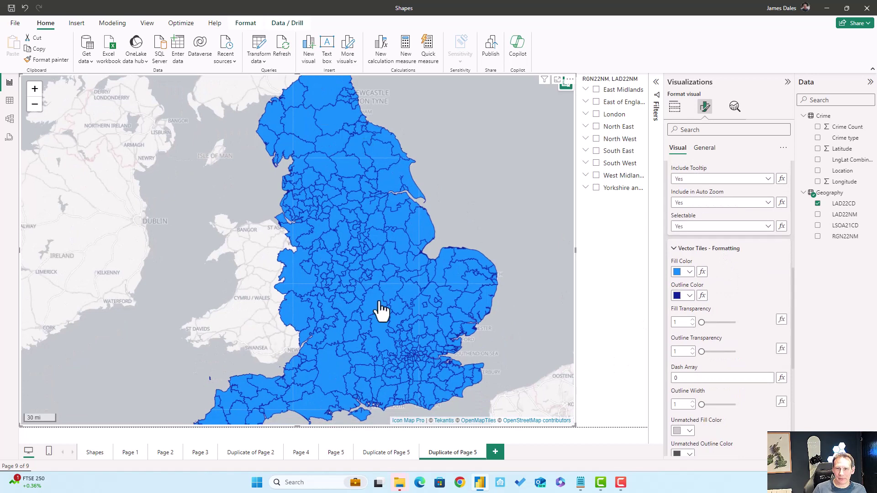
# - Apply a Gradient conditional fill colour based on Crime Count to the vector tile shapes
pyautogui.moveTo(382, 310)
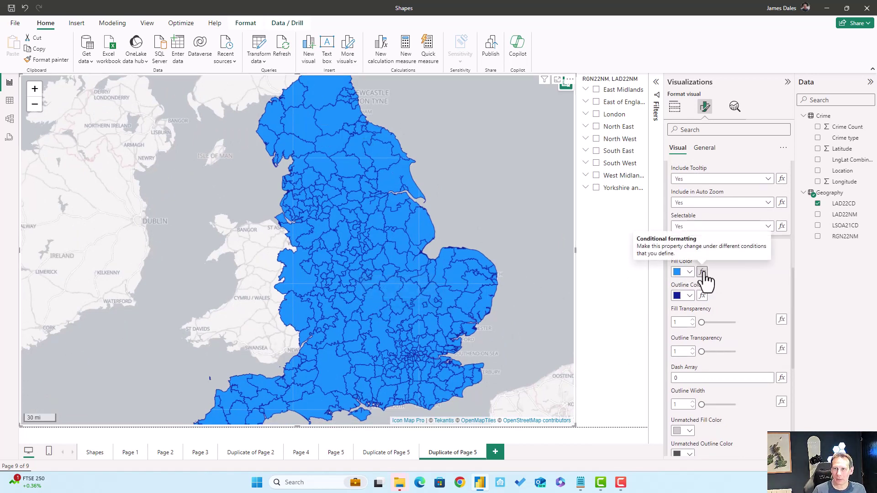
pyautogui.moveTo(425, 359)
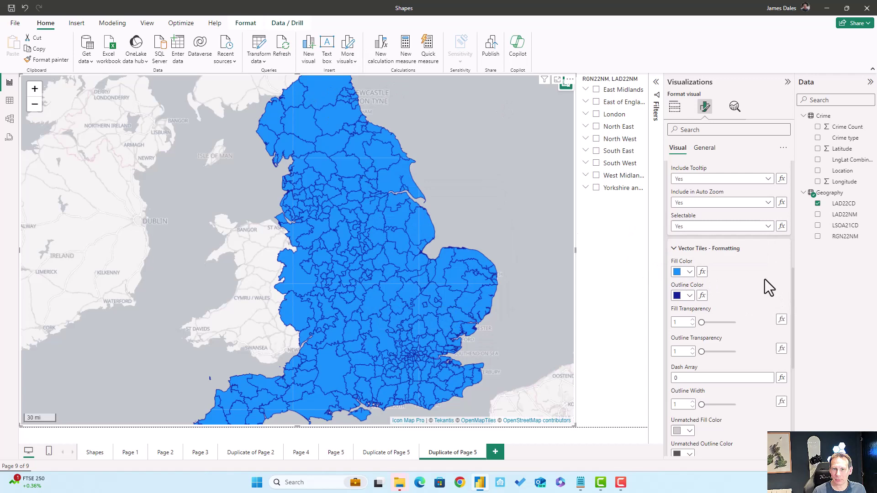
pyautogui.click(703, 271)
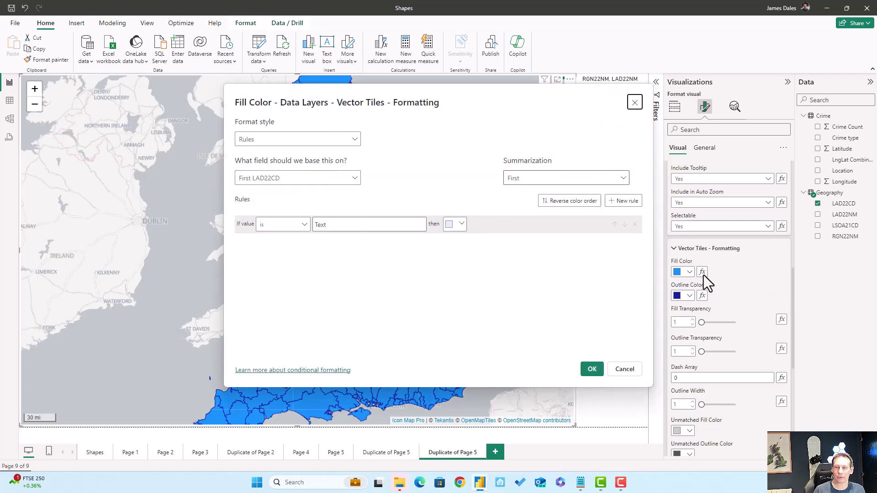
pyautogui.click(354, 178)
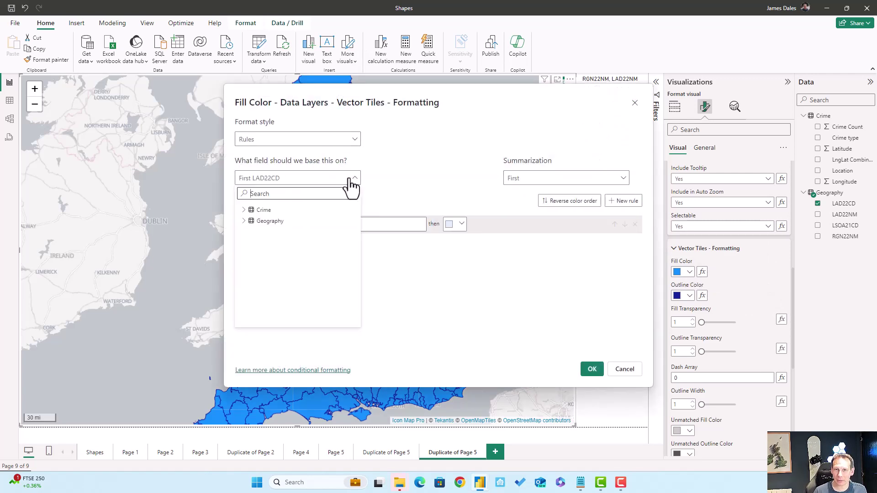
pyautogui.click(245, 210)
pyautogui.click(297, 222)
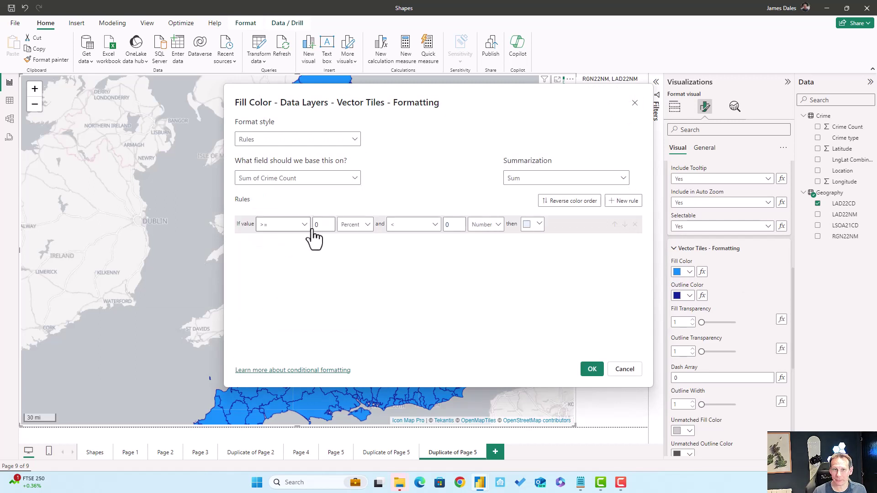
pyautogui.click(283, 141)
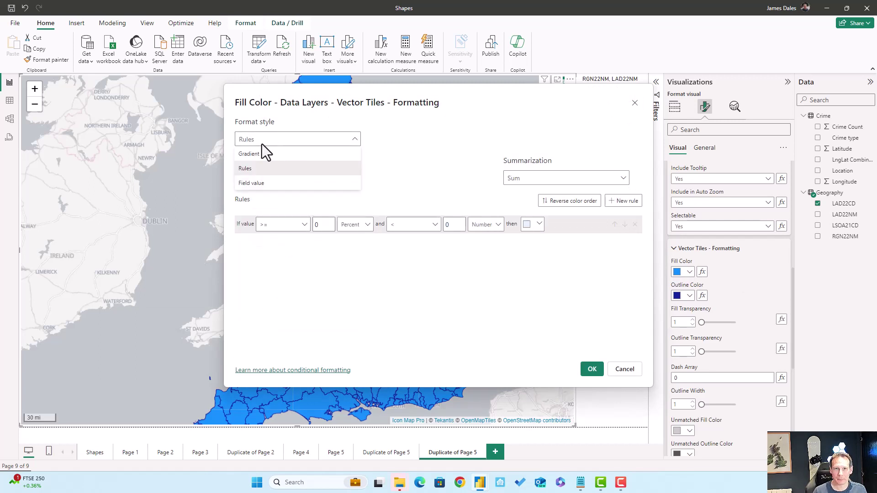
pyautogui.click(292, 160)
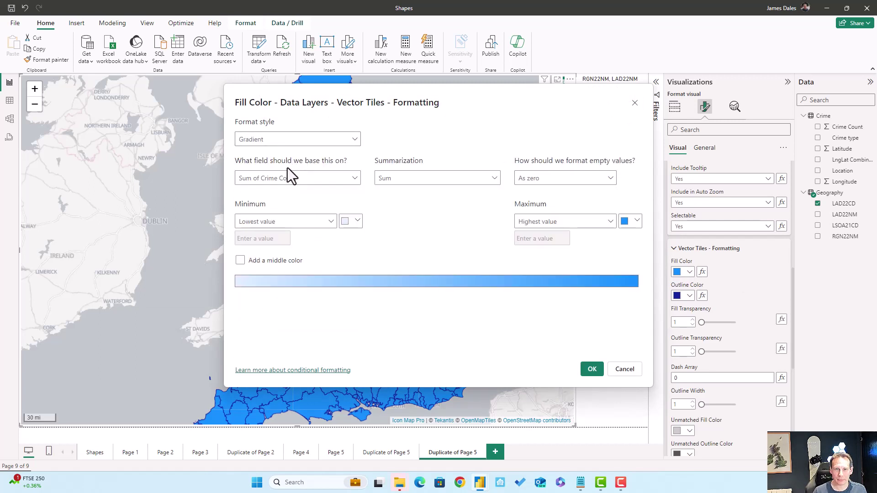
pyautogui.click(594, 370)
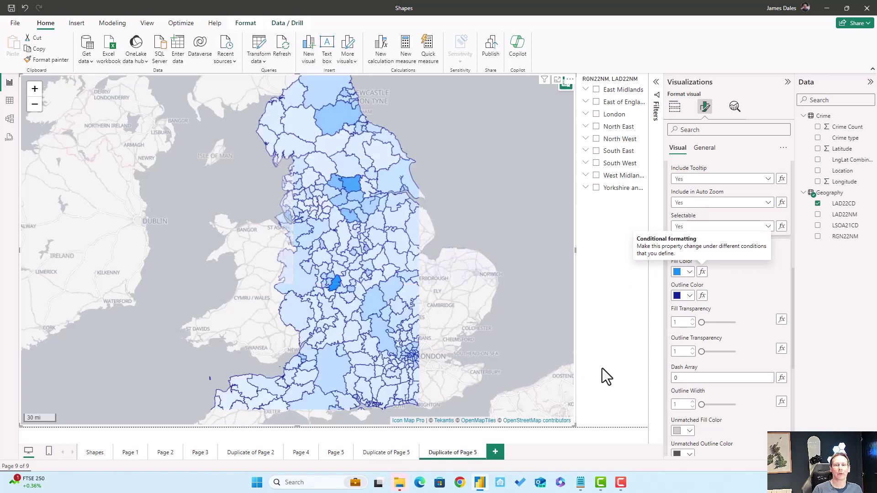
# - Set the vector tile outline colour to black with 0.5 outline transparency
pyautogui.click(690, 296)
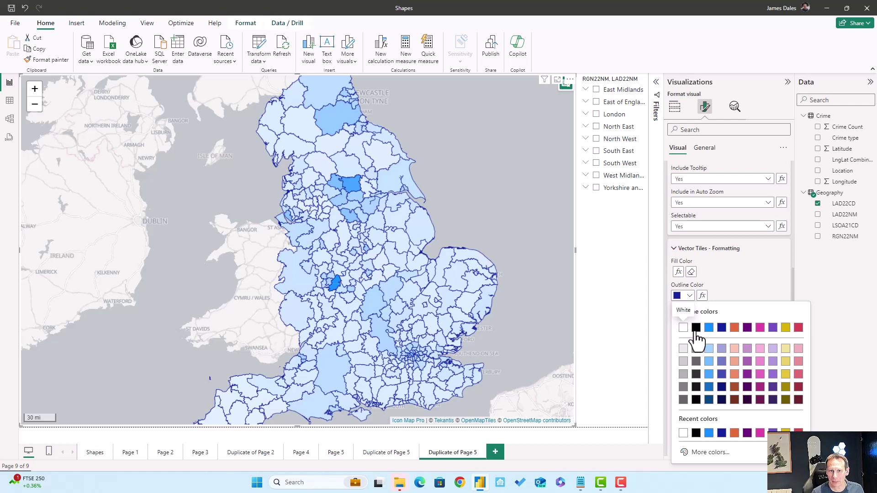
pyautogui.click(696, 328)
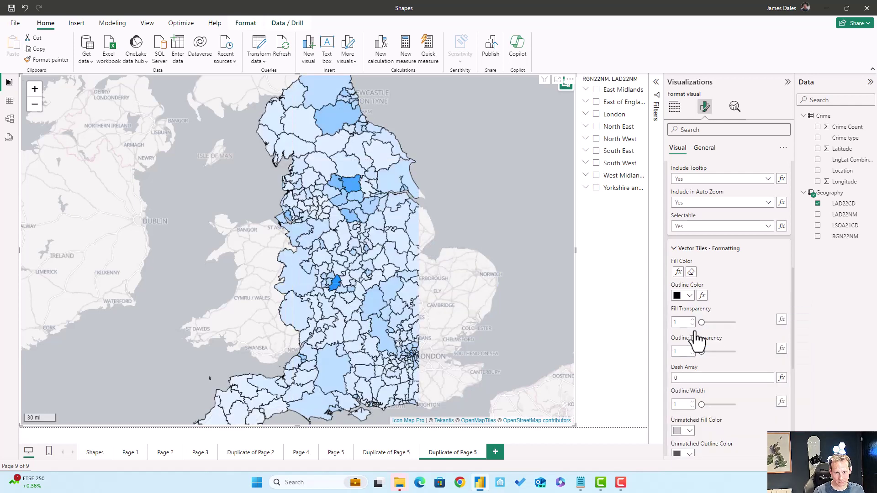
pyautogui.click(668, 352)
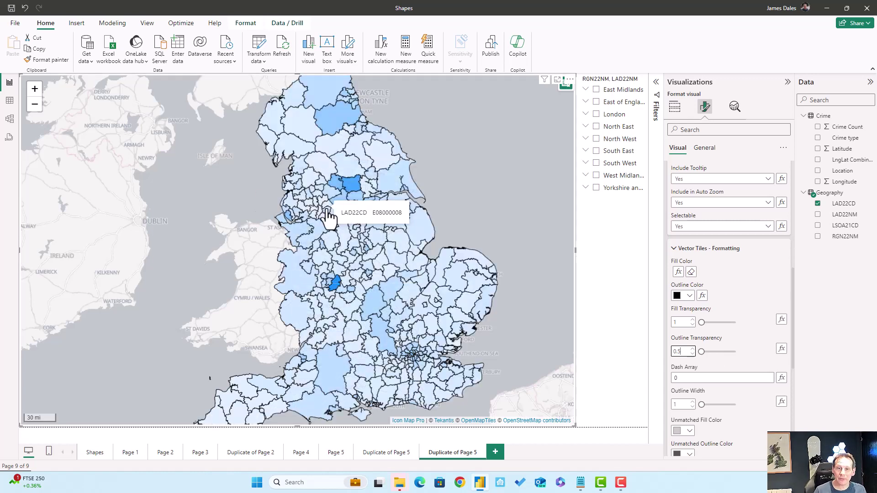
pyautogui.click(411, 359)
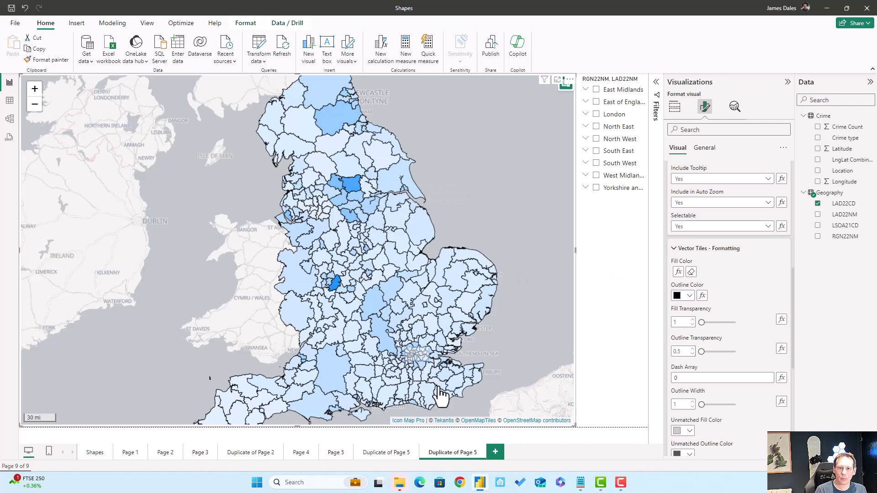
# - Zoom into London and pan along the Thames east to the Isle of Dogs
pyautogui.scroll(5, 439, 395)
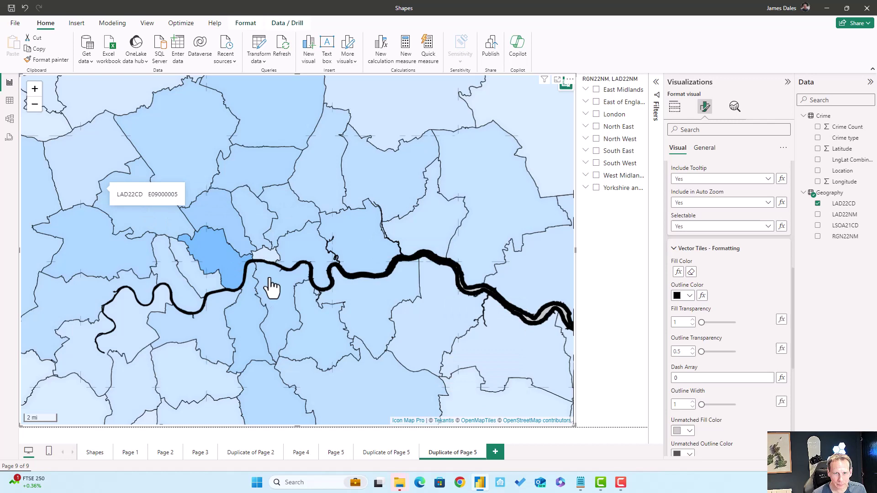
pyautogui.scroll(3, 271, 288)
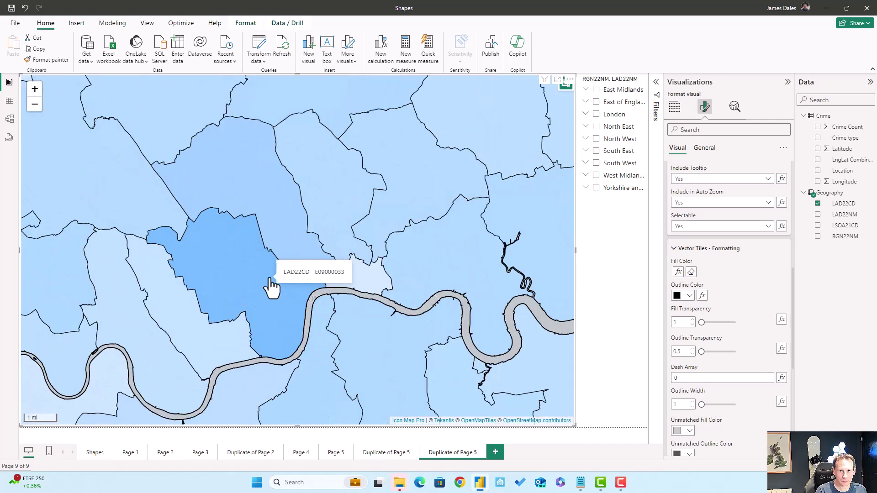
pyautogui.scroll(3, 270, 288)
pyautogui.moveTo(447, 319); pyautogui.dragTo(81, 156)
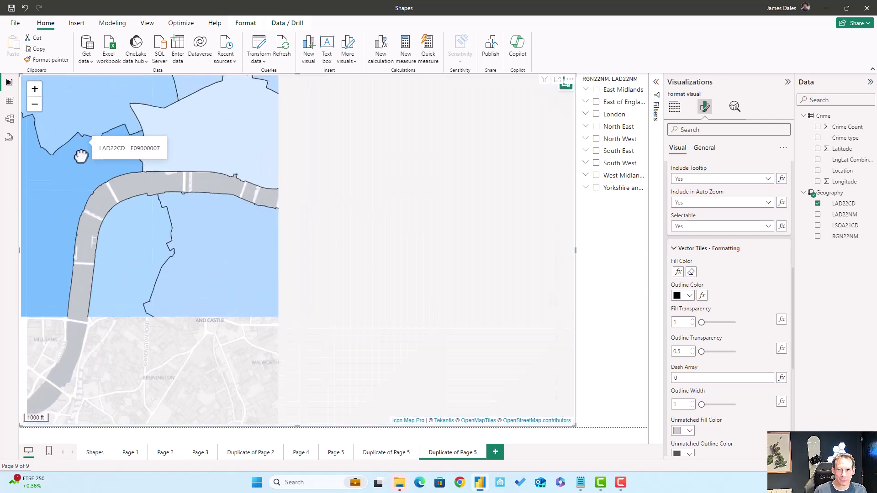
pyautogui.scroll(-2, 247, 178)
pyautogui.moveTo(246, 178); pyautogui.dragTo(204, 231)
pyautogui.moveTo(359, 307); pyautogui.dragTo(280, 222)
pyautogui.scroll(2, 280, 222)
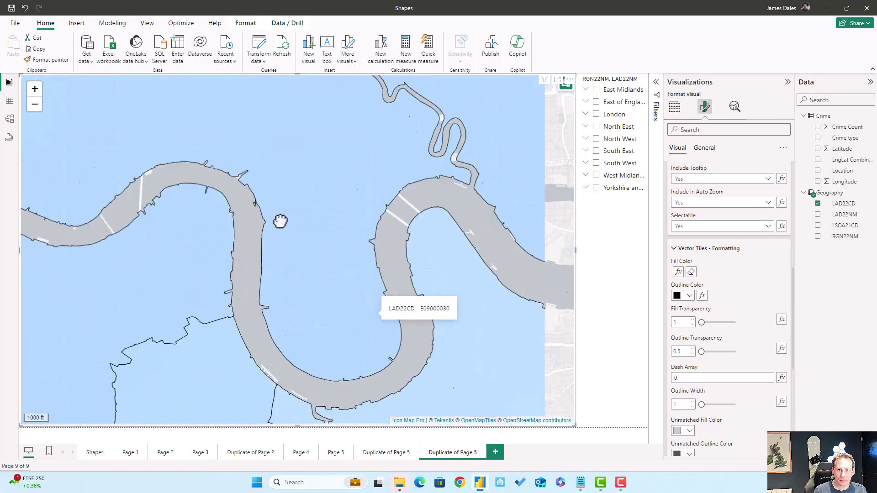
pyautogui.scroll(2, 349, 219)
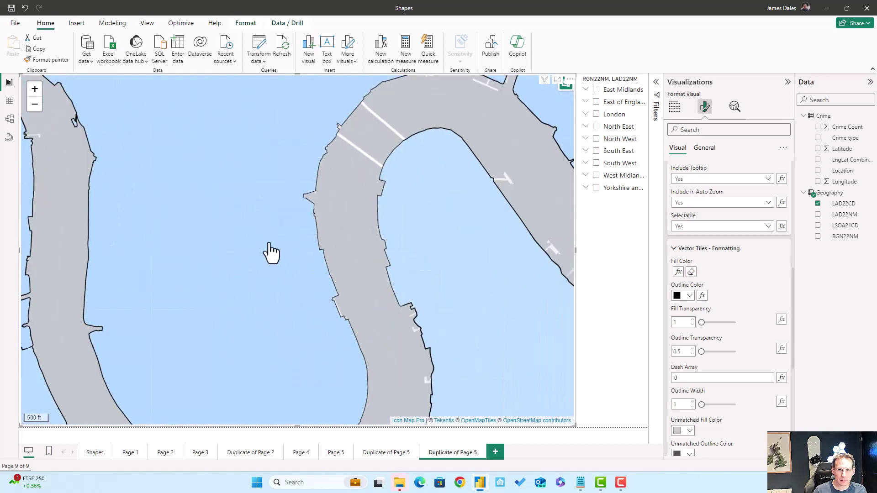
pyautogui.moveTo(272, 253); pyautogui.dragTo(212, 222)
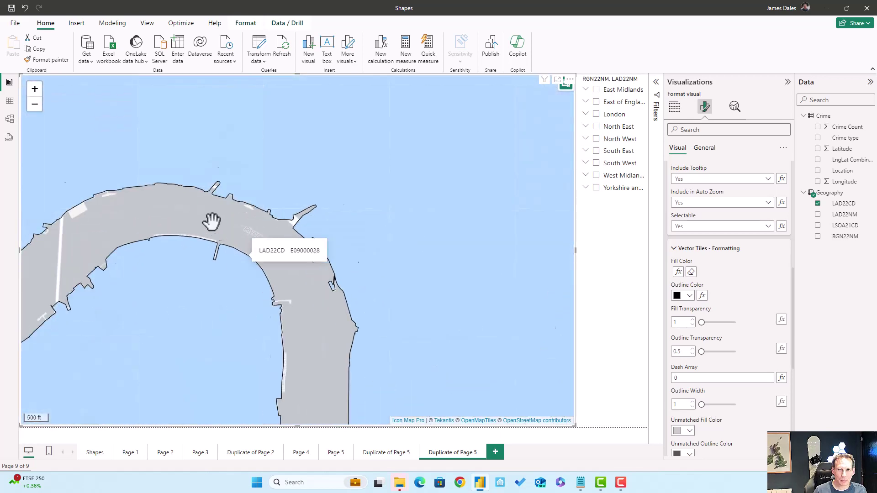
pyautogui.scroll(1, 182, 290)
# - Pan the map to Blackfriars Bridge, then zoom back out to borough level
pyautogui.moveTo(245, 364); pyautogui.dragTo(505, 352)
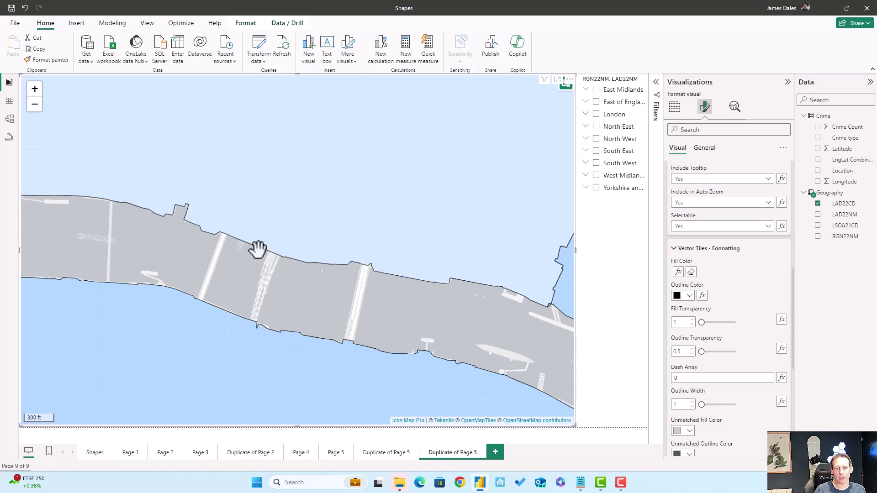
pyautogui.moveTo(178, 209); pyautogui.dragTo(308, 268)
pyautogui.moveTo(73, 260); pyautogui.dragTo(245, 239)
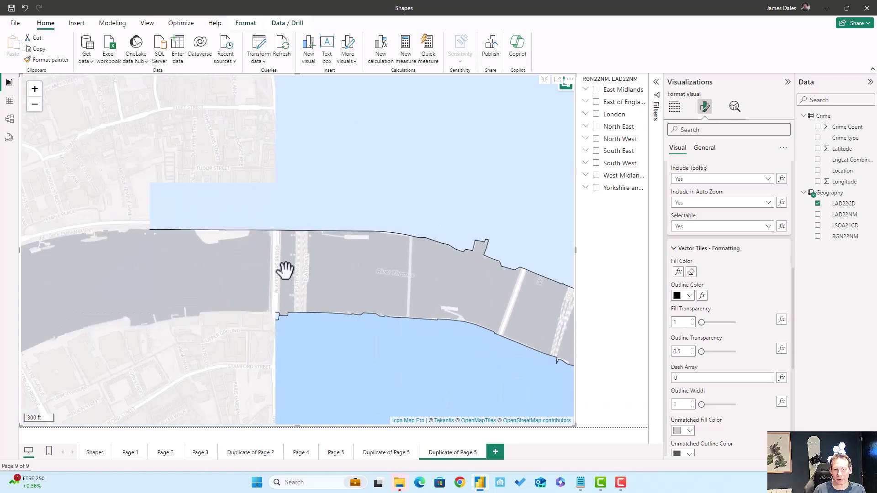
pyautogui.scroll(-2, 302, 271)
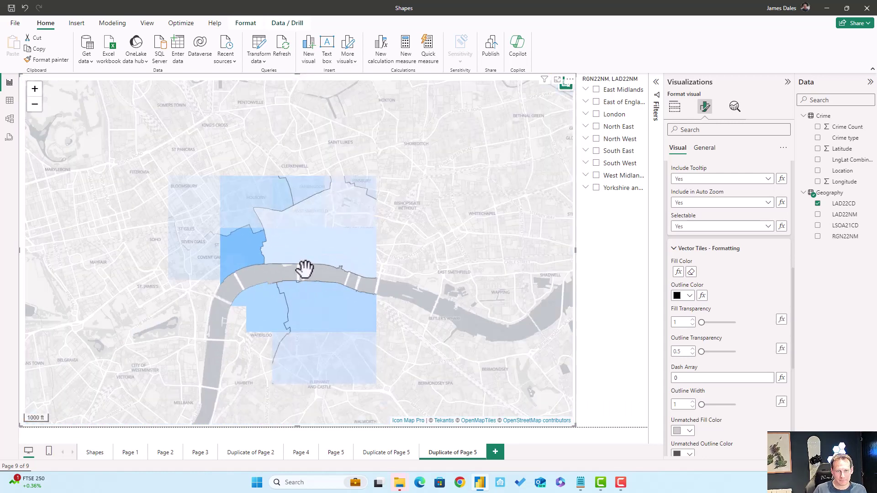
pyautogui.scroll(-3, 304, 270)
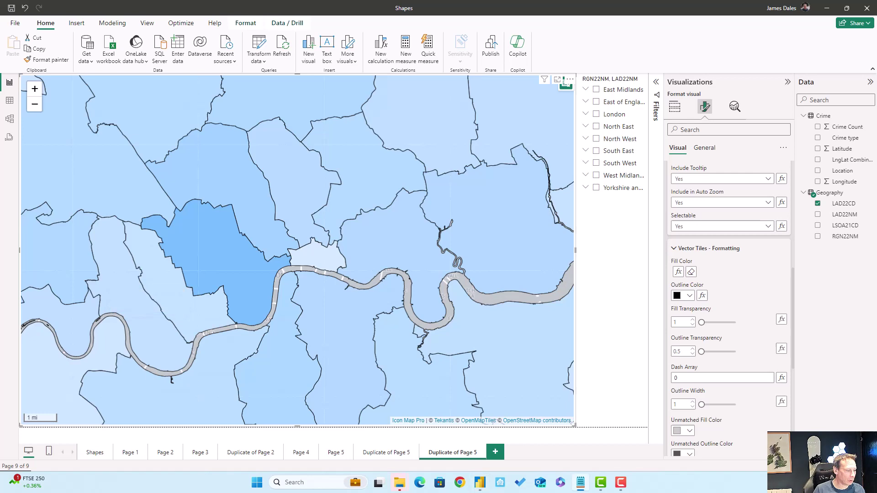
pyautogui.scroll(-2, 210, 268)
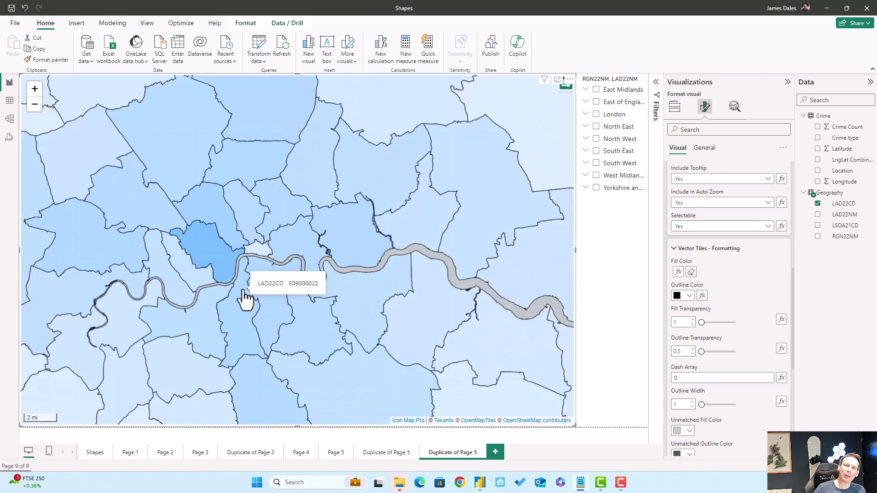
# - Filter the slicer to London and set Number of Drill-down Levels to 2
pyautogui.click(597, 115)
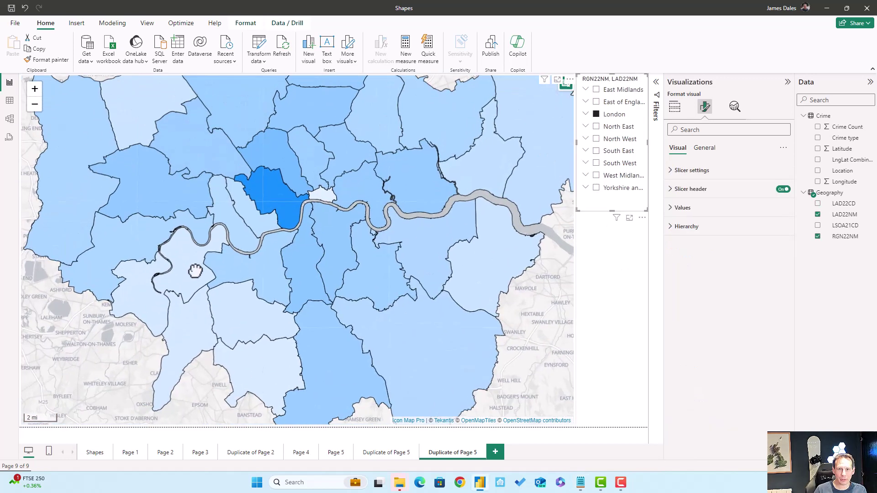
pyautogui.click(202, 274)
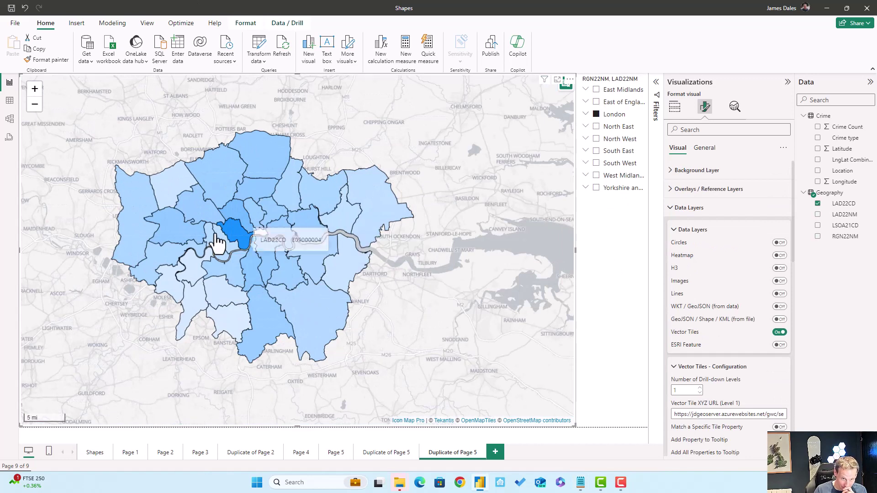
pyautogui.scroll(2, 316, 313)
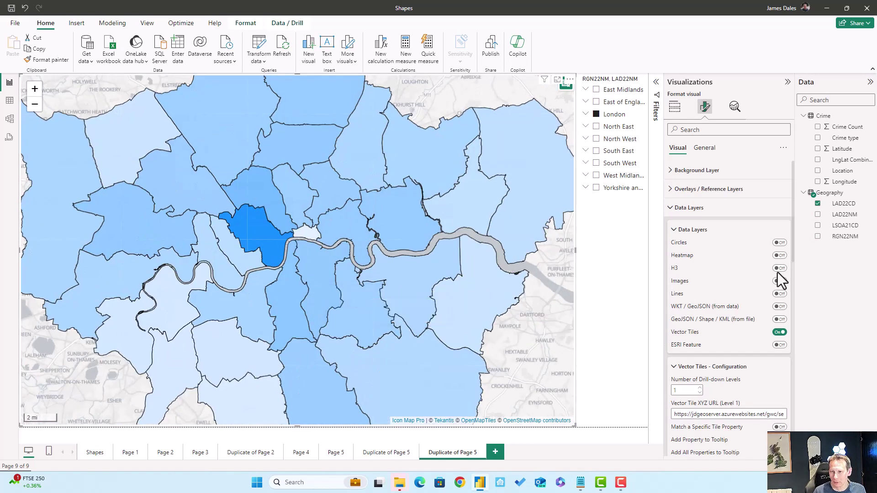
pyautogui.scroll(-1, 717, 373)
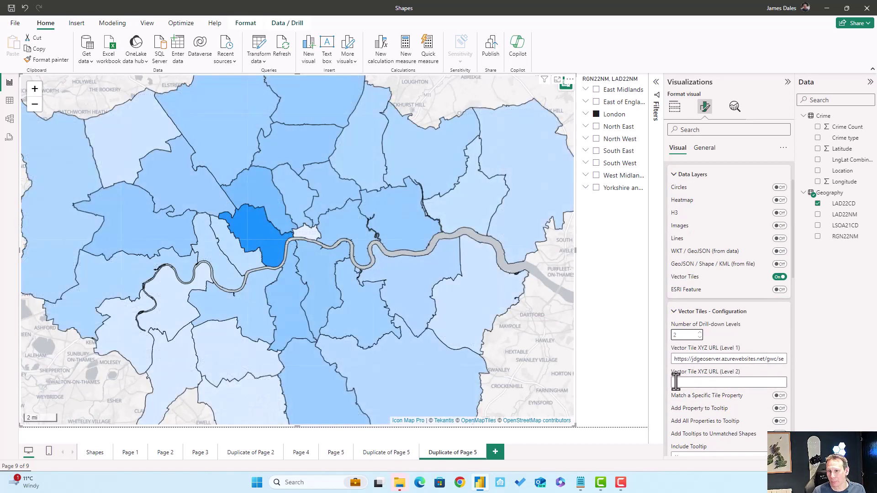
# - Paste the LSOA tile service URL into the Vector Tile XYZ URL (Level 2) box
pyautogui.scroll(-1, 681, 366)
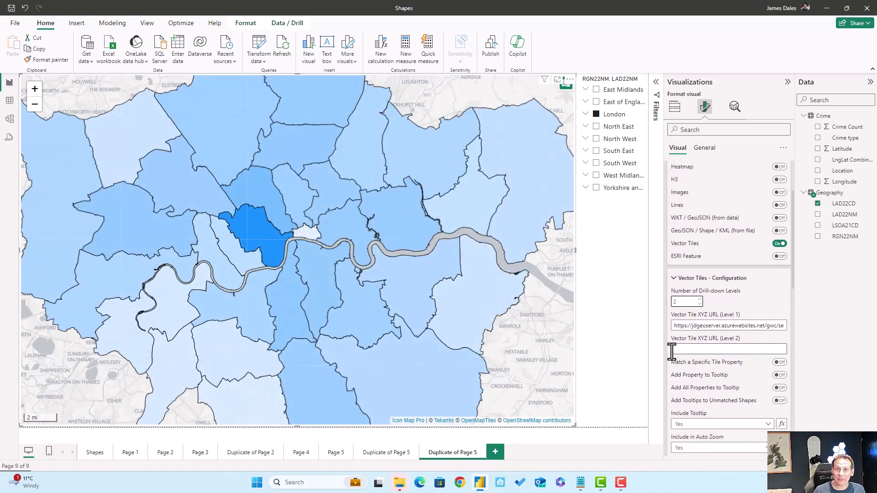
pyautogui.click(673, 350)
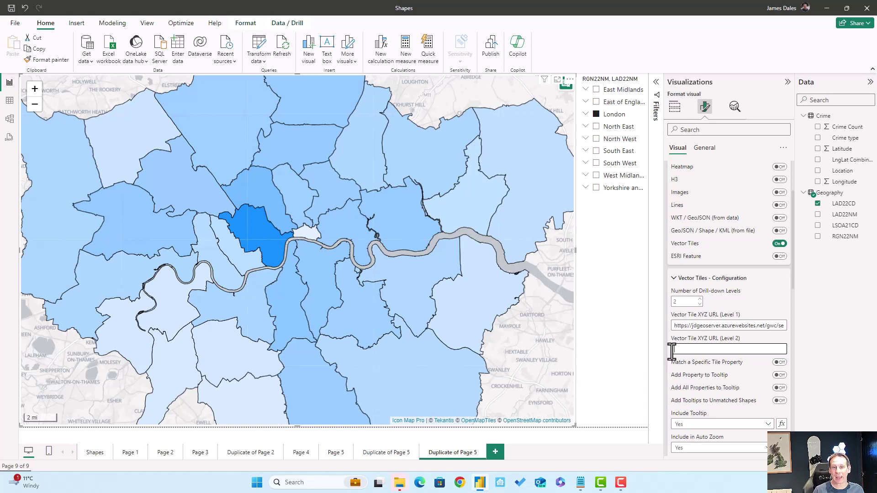
pyautogui.hotkey('ctrl', 'v')
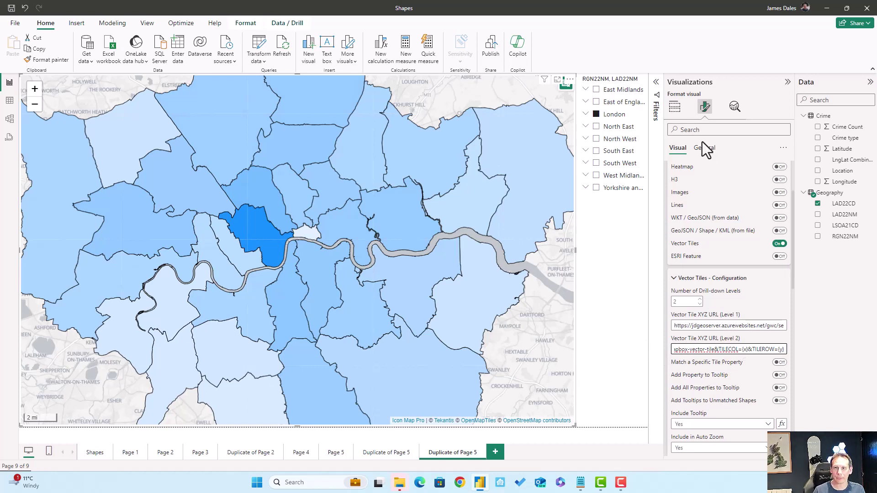
# - Add LSOA21CD beneath LAD22CD in both the map's ID and Feature Reference fields
pyautogui.click(676, 108)
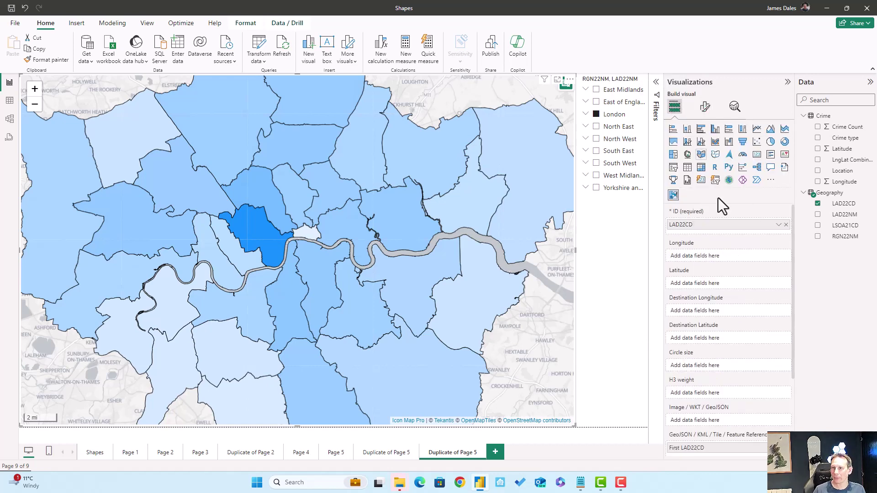
pyautogui.moveTo(846, 225); pyautogui.dragTo(752, 229)
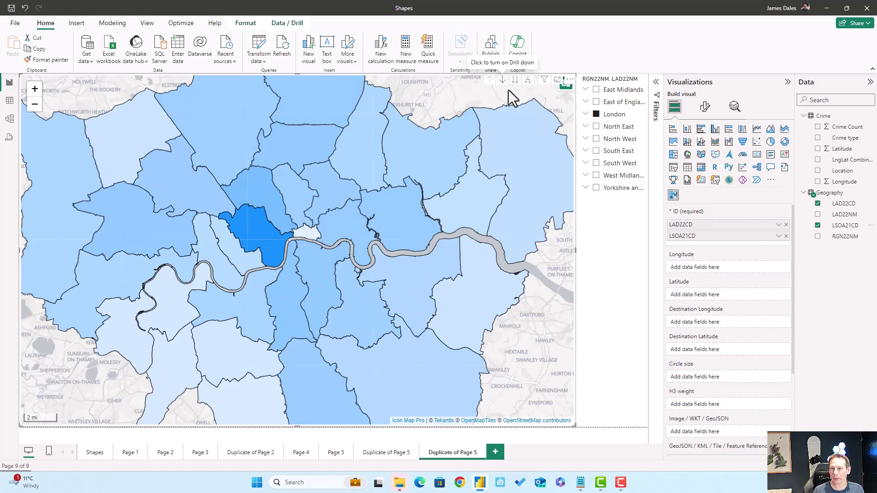
pyautogui.scroll(-3, 742, 308)
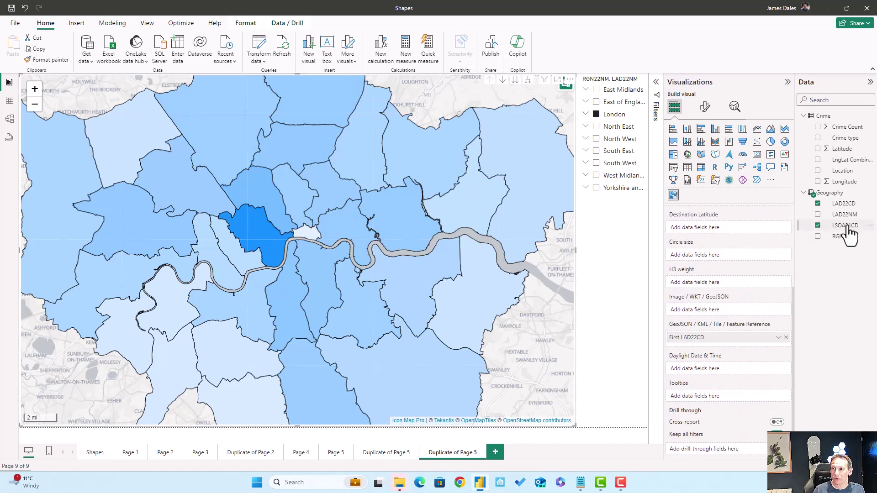
pyautogui.moveTo(847, 227); pyautogui.dragTo(735, 343)
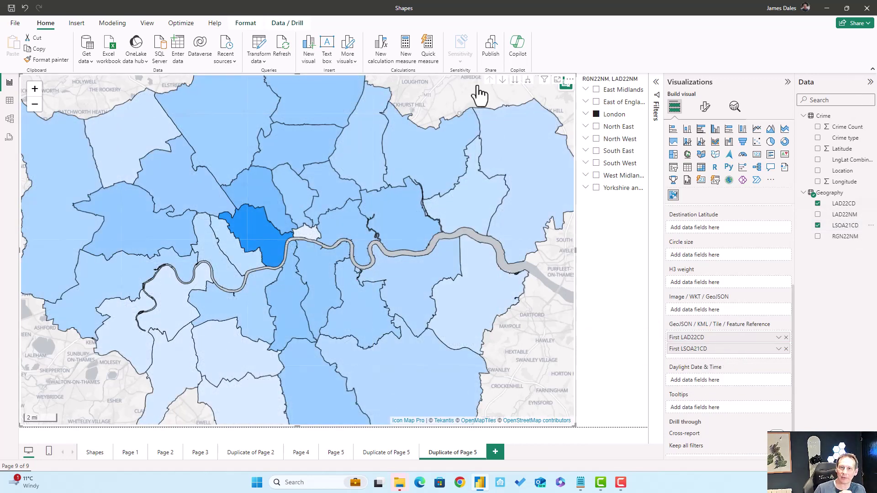
# - Drill into Westminster's LSOAs, drill back up to boroughs, then switch drill-down off
pyautogui.click(502, 80)
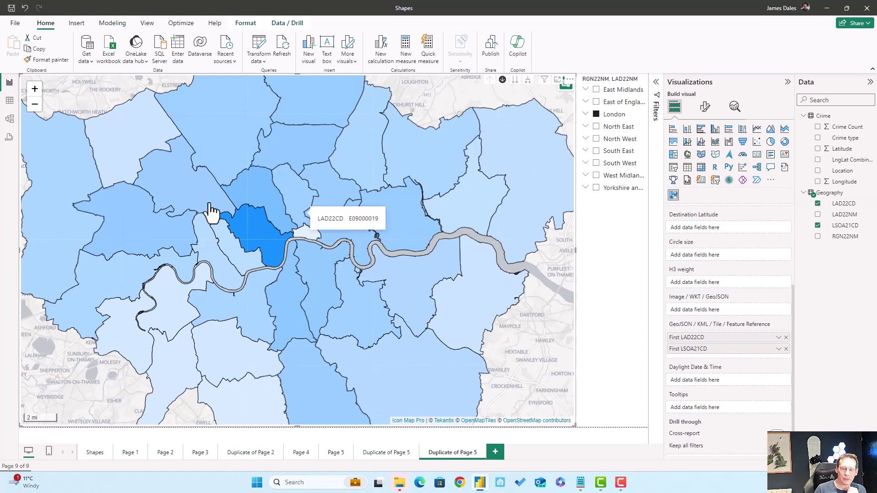
pyautogui.click(247, 223)
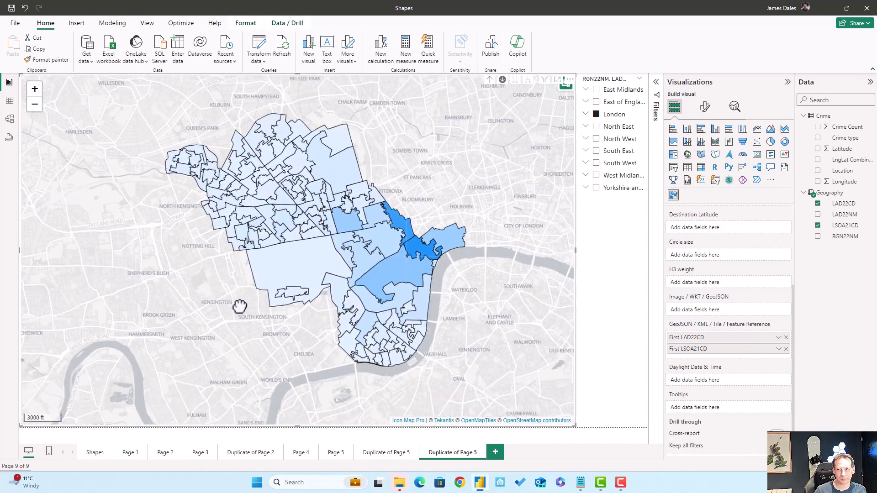
pyautogui.click(490, 80)
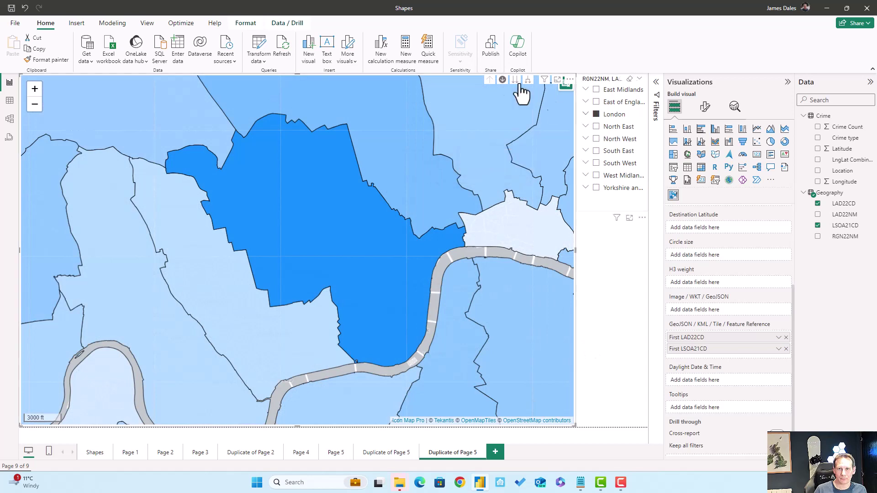
pyautogui.click(503, 80)
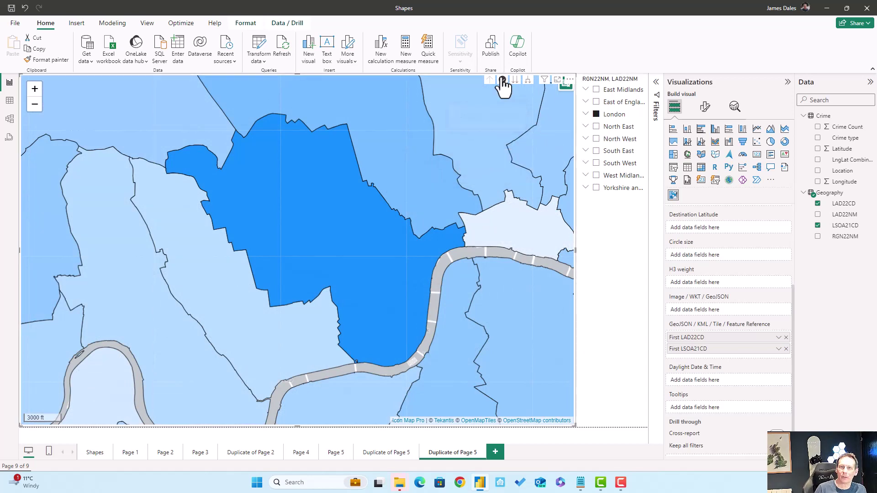
# - Filter the slicer to East of England and pan the map toward its shapes
pyautogui.click(611, 103)
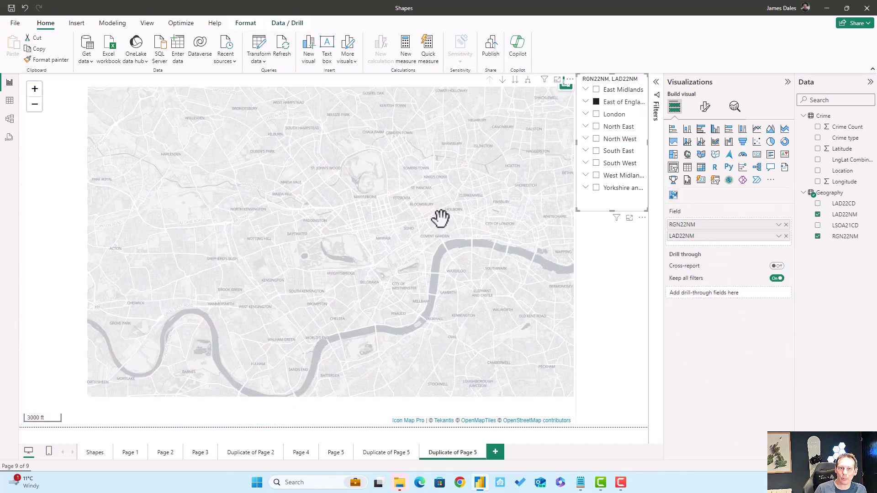
pyautogui.scroll(-1, 485, 196)
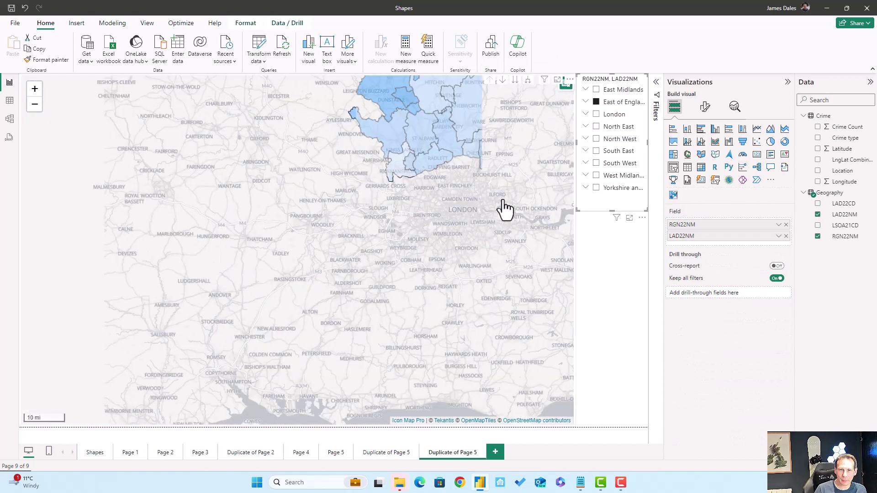
pyautogui.moveTo(454, 227); pyautogui.dragTo(332, 261)
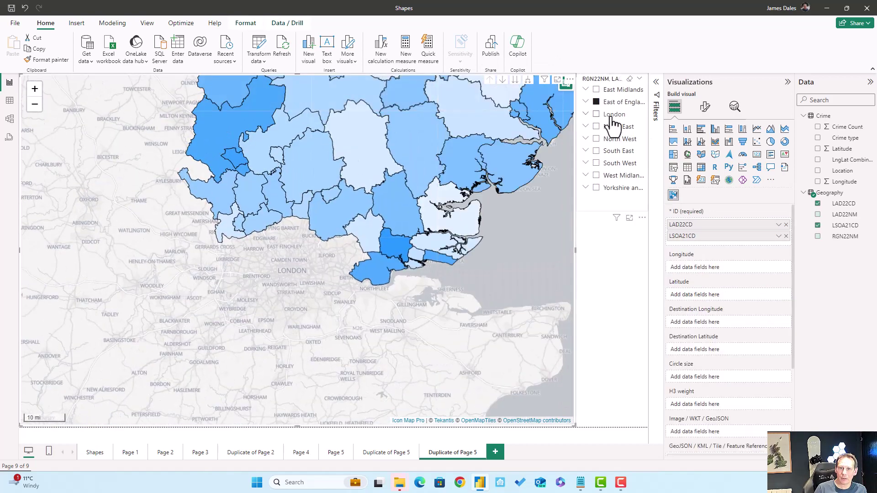
# - Switch the slicer via London to North East and pan north to Northumberland
pyautogui.click(611, 115)
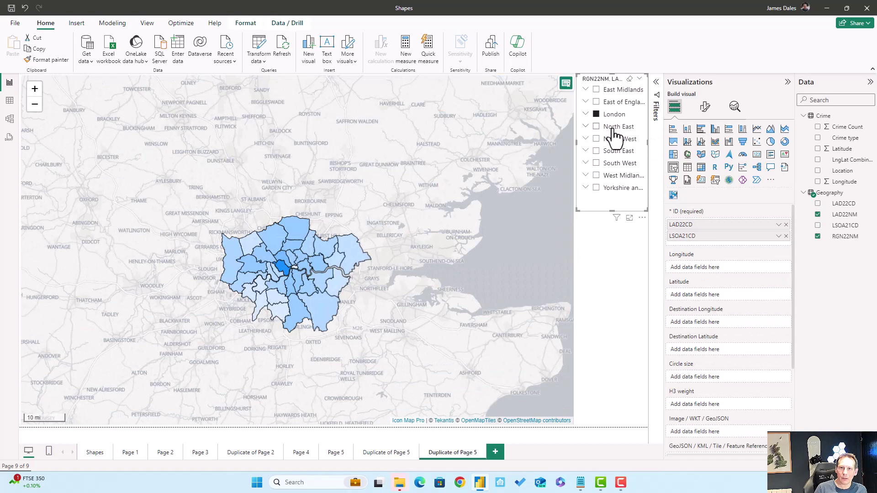
pyautogui.click(615, 131)
pyautogui.scroll(-1, 423, 131)
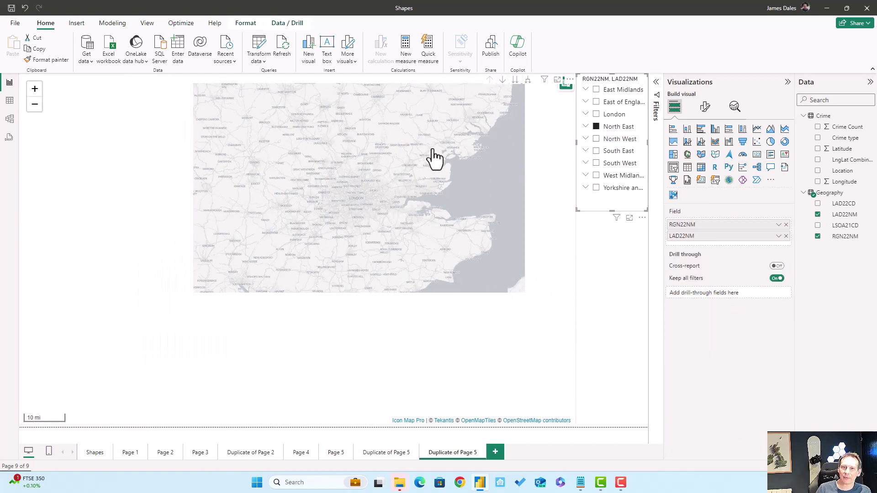
pyautogui.moveTo(440, 135); pyautogui.dragTo(483, 290)
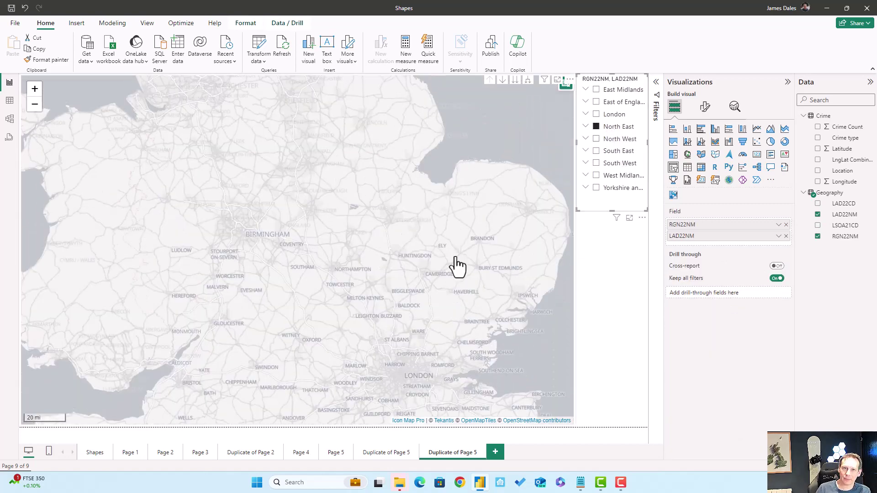
pyautogui.click(344, 137)
pyautogui.moveTo(323, 122); pyautogui.dragTo(348, 315)
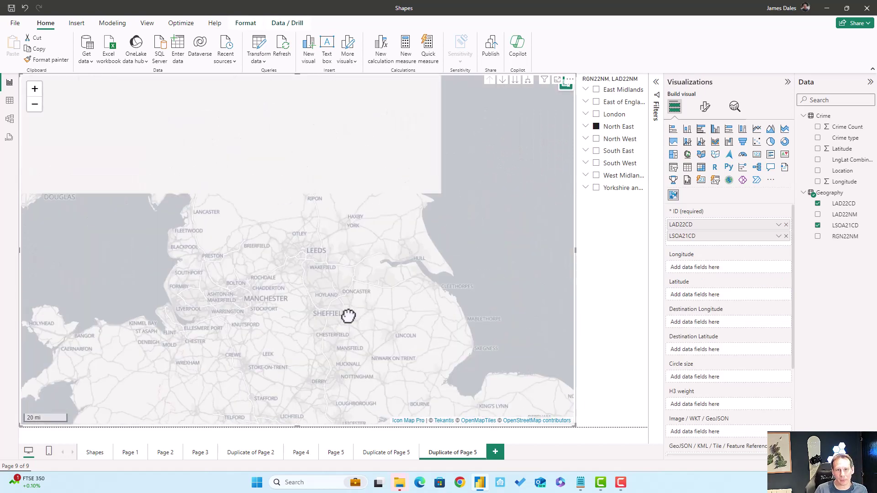
pyautogui.moveTo(196, 160); pyautogui.dragTo(237, 325)
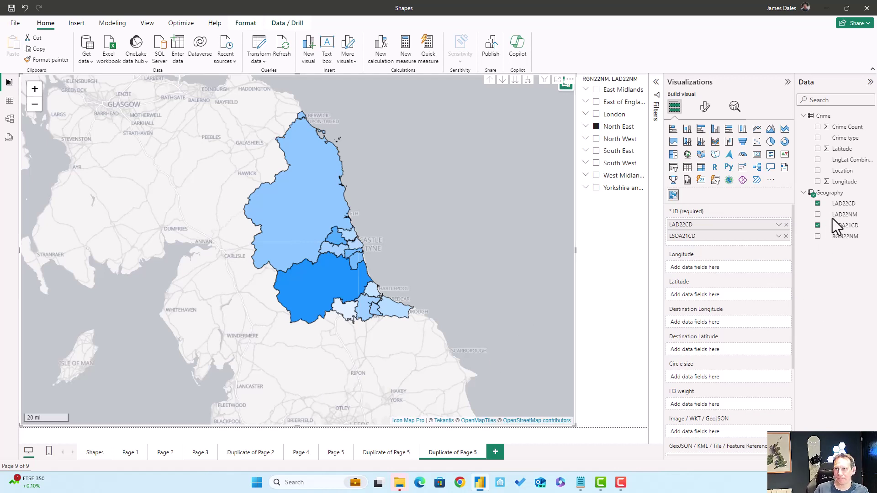
# - Fill the map's Latitude and Longitude fields with the Crime table's average Latitude and Longitude
pyautogui.moveTo(844, 155); pyautogui.dragTo(728, 295)
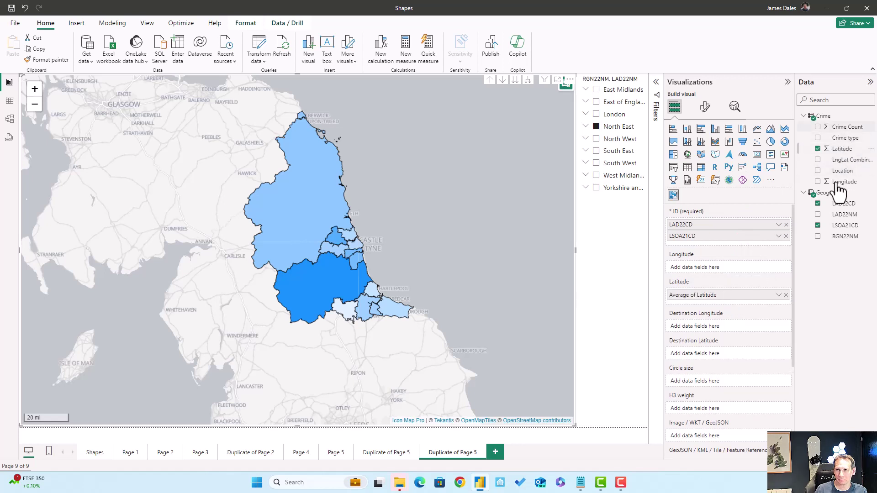
pyautogui.moveTo(840, 182); pyautogui.dragTo(709, 280)
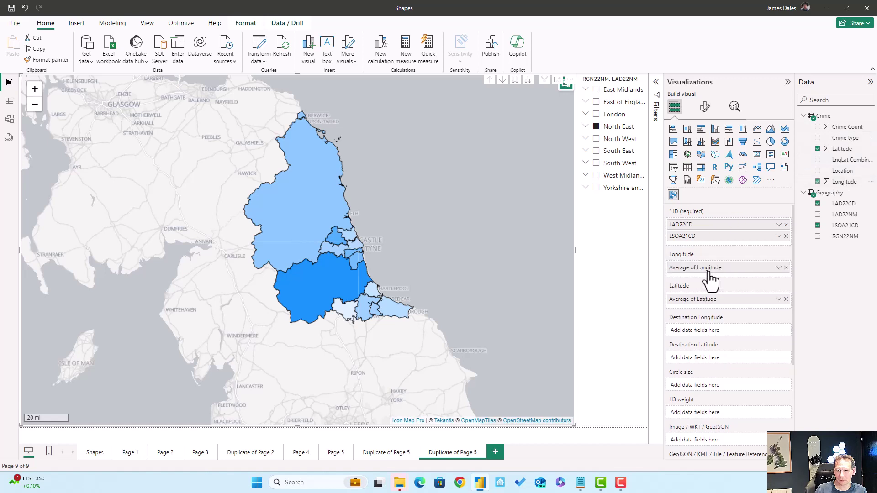
# - Step the region slicer through North West and South West to West Midlands, watching the map auto-zoom
pyautogui.click(708, 110)
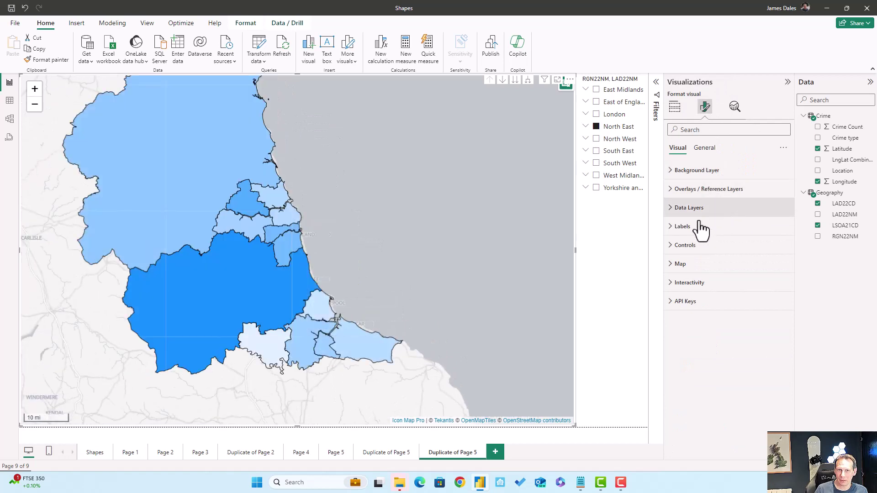
pyautogui.click(619, 139)
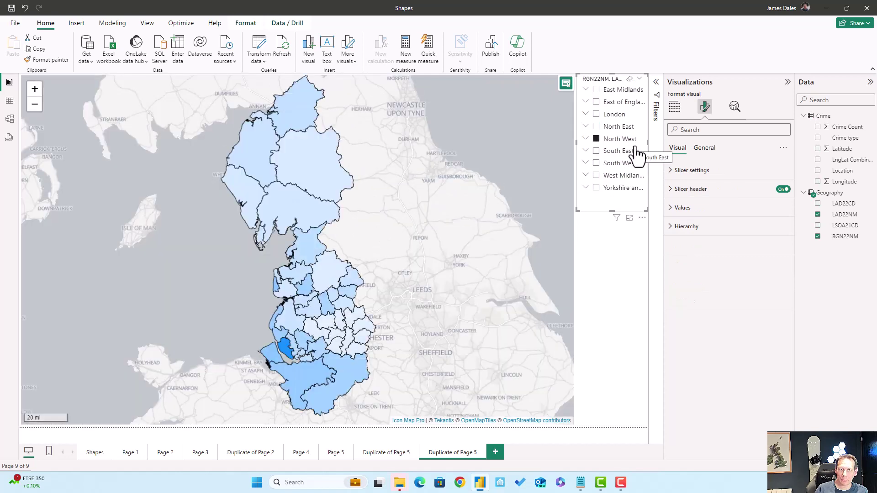
pyautogui.click(622, 165)
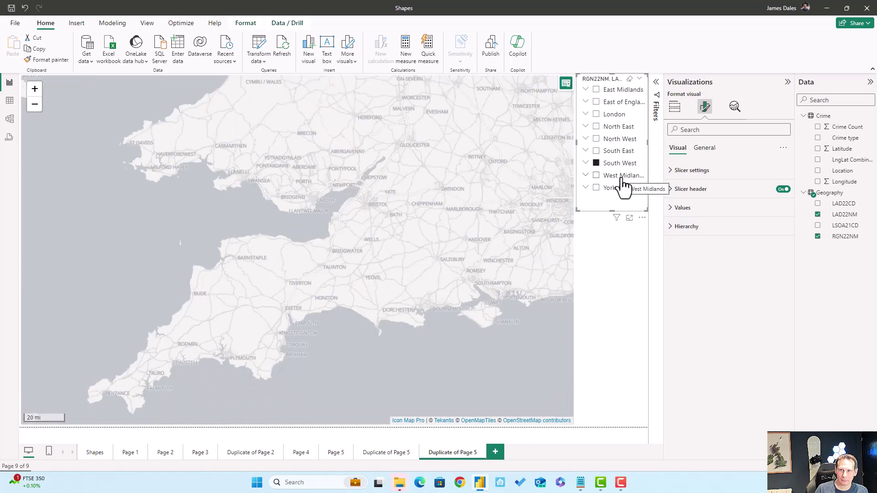
pyautogui.click(622, 178)
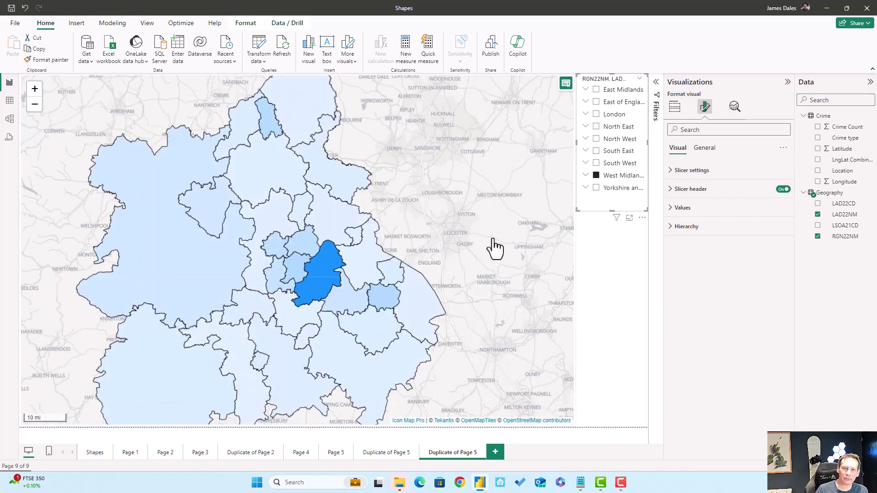
pyautogui.scroll(-5, 490, 248)
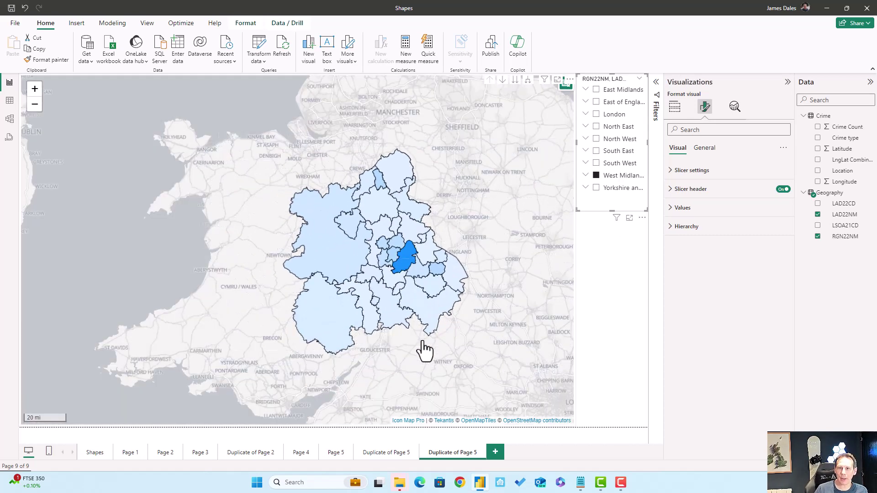
pyautogui.click(683, 116)
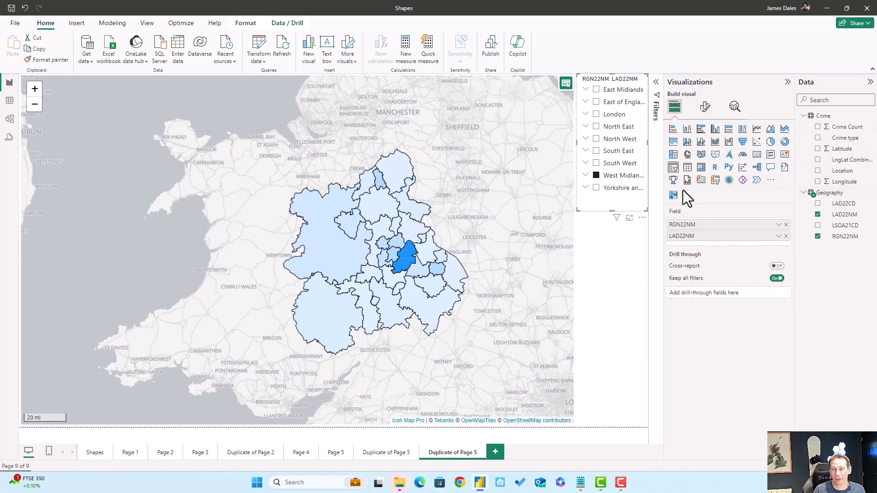
pyautogui.click(551, 195)
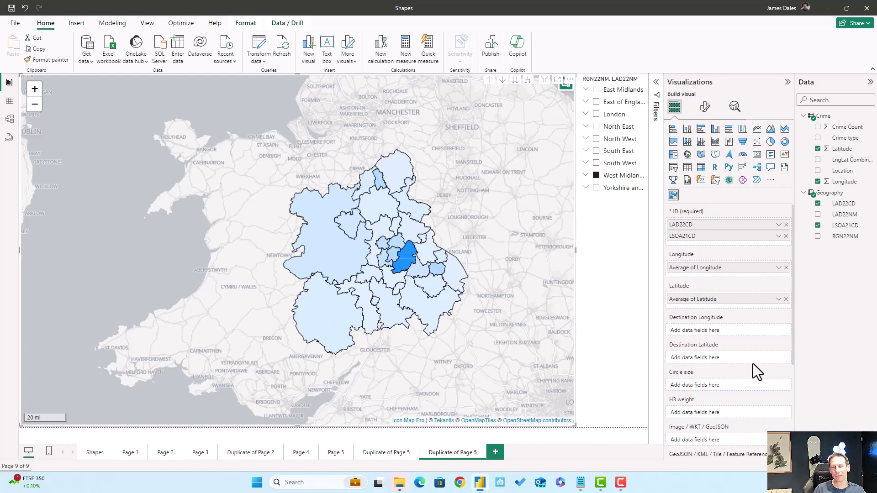
# - Enable drill-down, drill into the dark blue West Midlands district's LSOAs, then drill back up
pyautogui.click(502, 80)
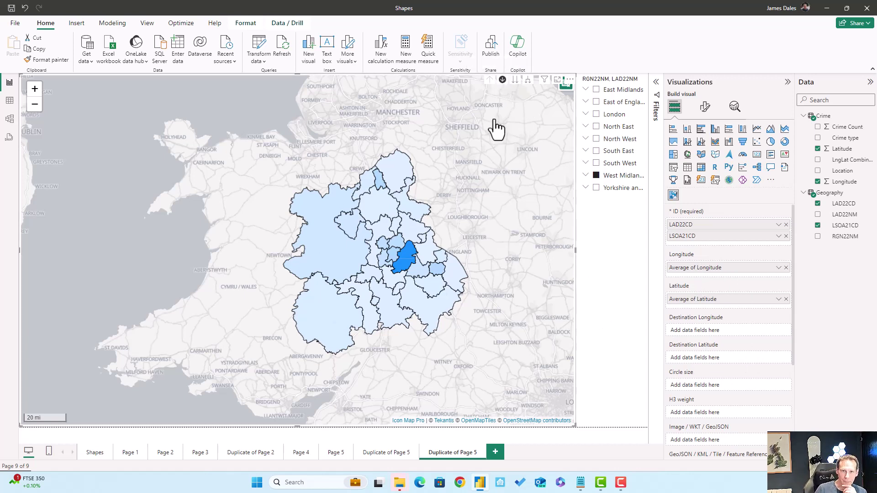
pyautogui.click(404, 259)
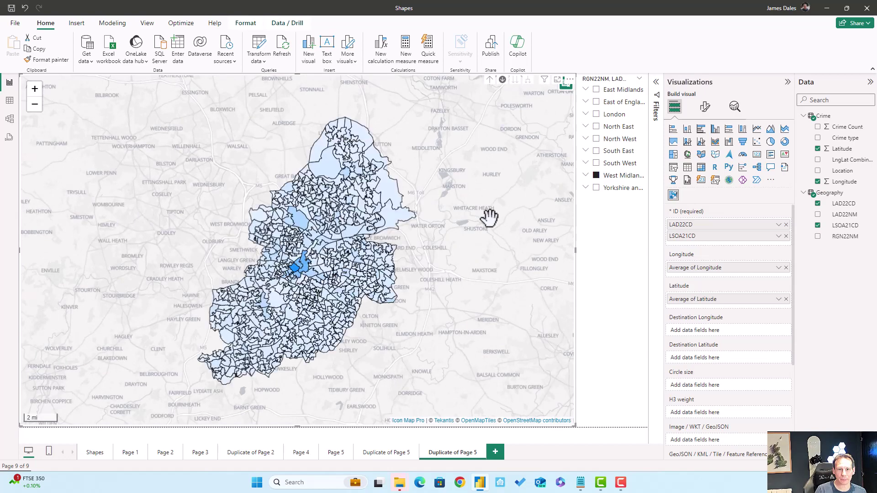
pyautogui.click(489, 80)
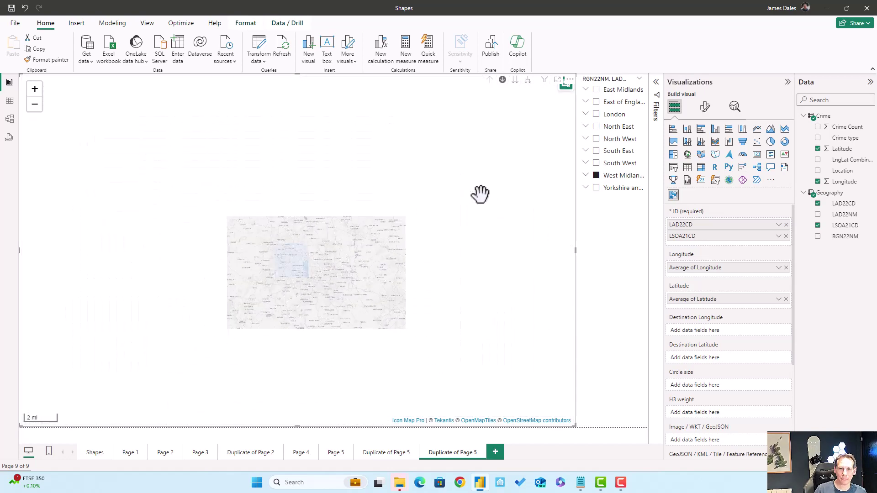
# - Clear the West Midlands filter and drill the map up to all England's local authorities
pyautogui.click(596, 176)
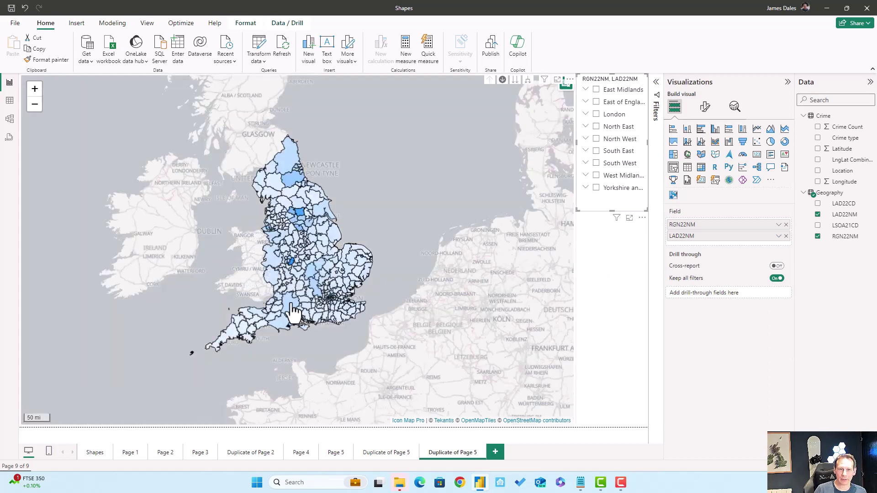
pyautogui.click(385, 328)
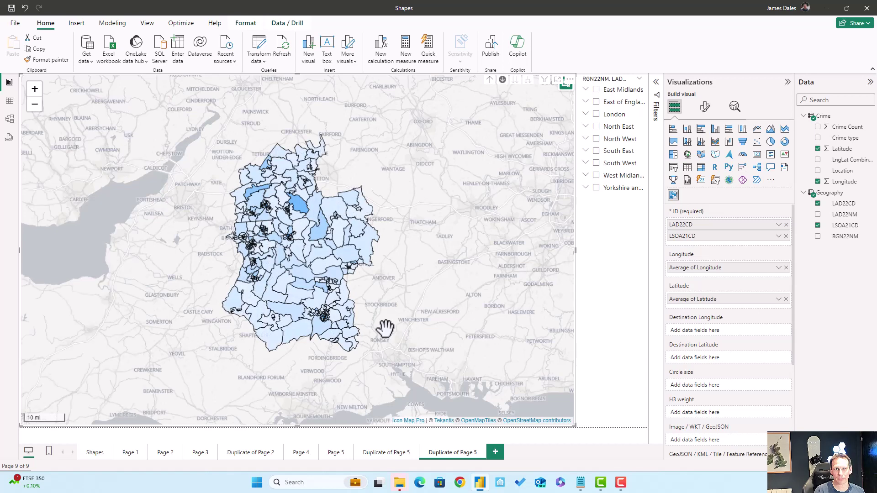
pyautogui.click(489, 80)
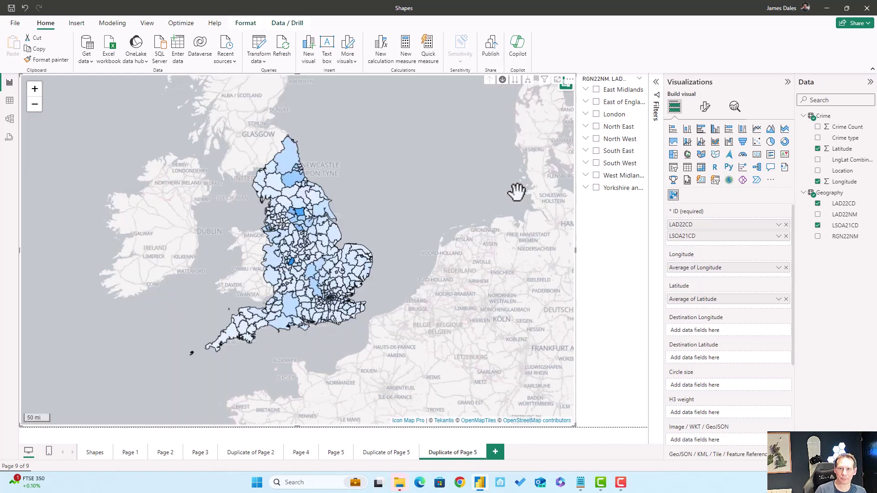